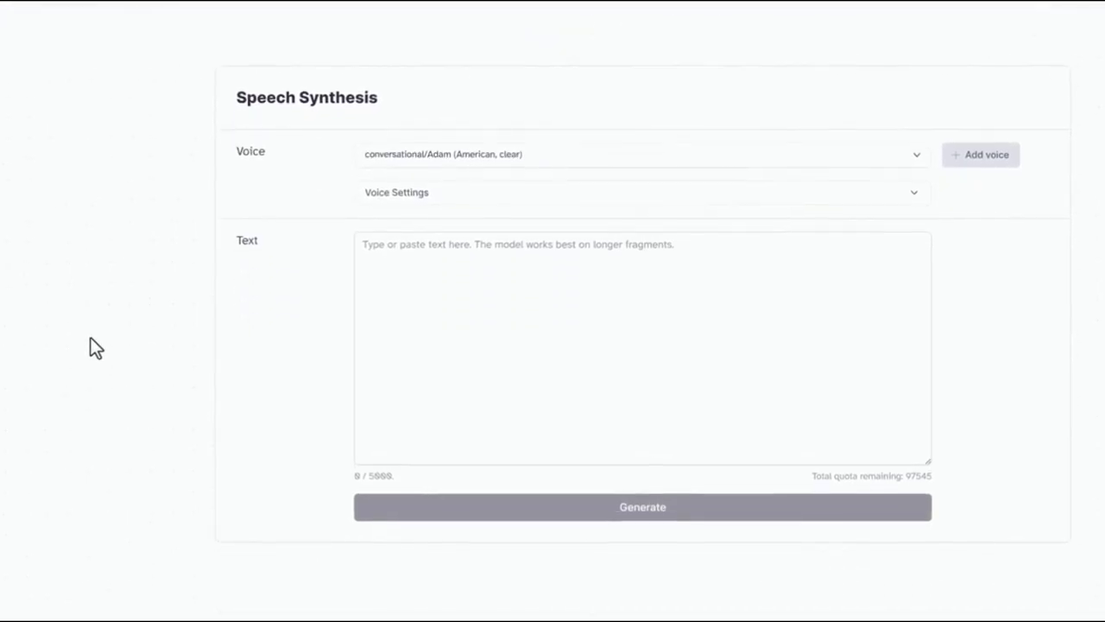
# Step: Scroll the Descript homepage past the feature links and workflow cards to 'Descript for work'
pyautogui.scroll(1, 101, 347)
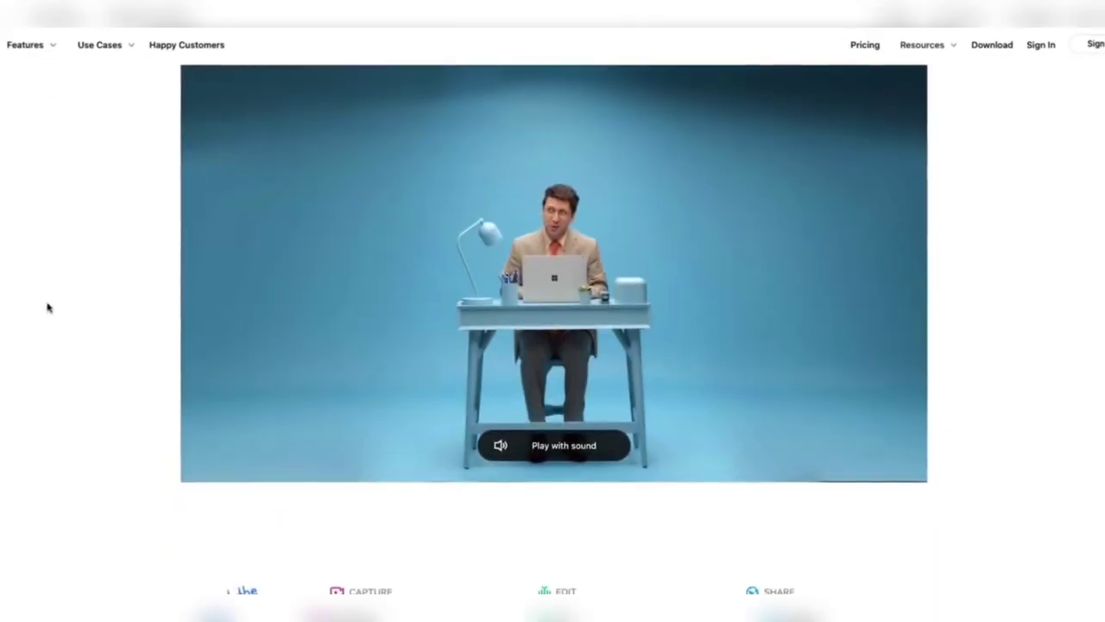
pyautogui.scroll(-3, 48, 307)
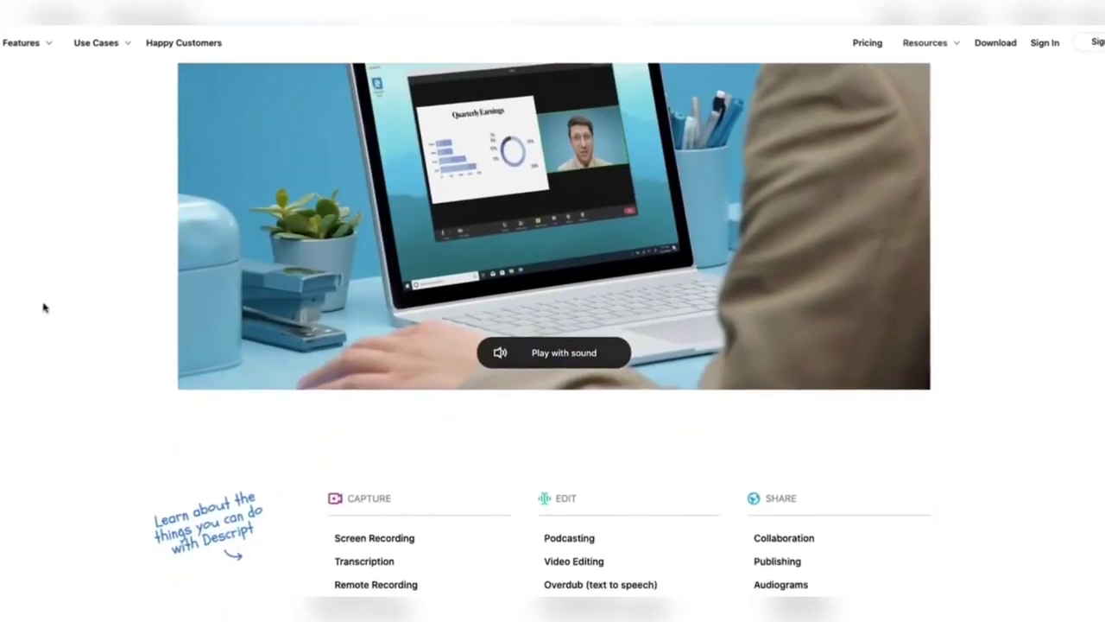
pyautogui.scroll(-1, 39, 308)
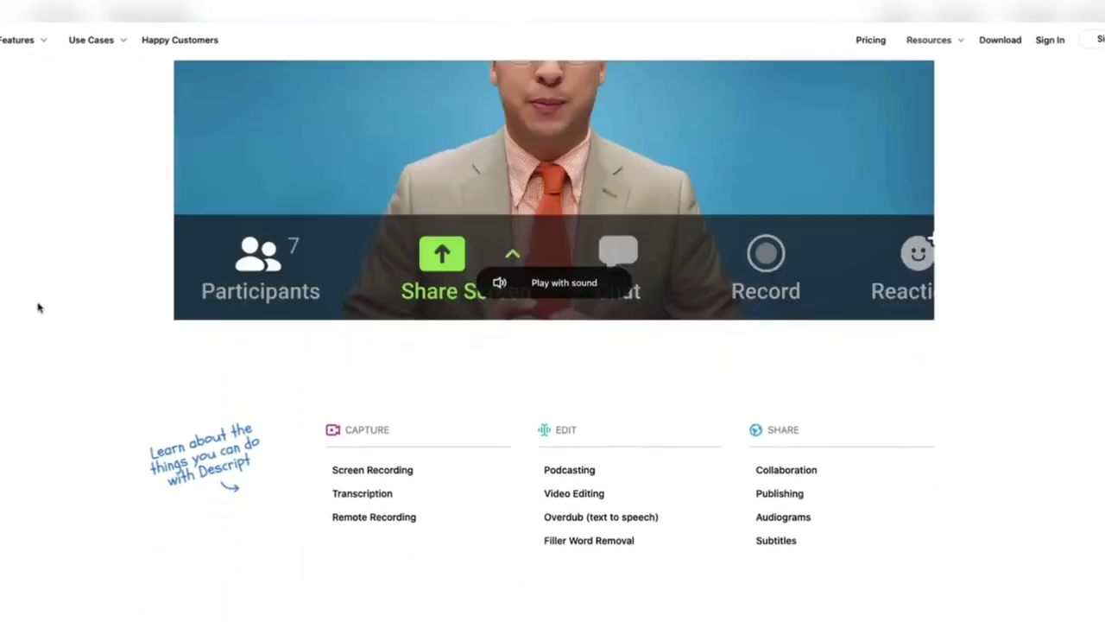
pyautogui.scroll(-2, 37, 307)
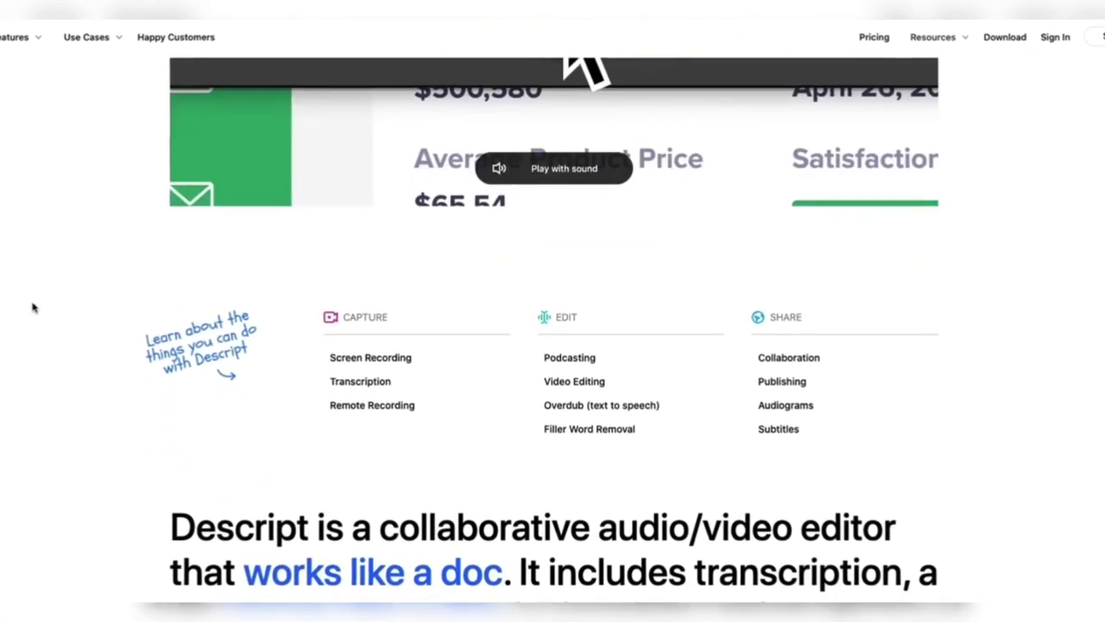
pyautogui.scroll(-1, 30, 308)
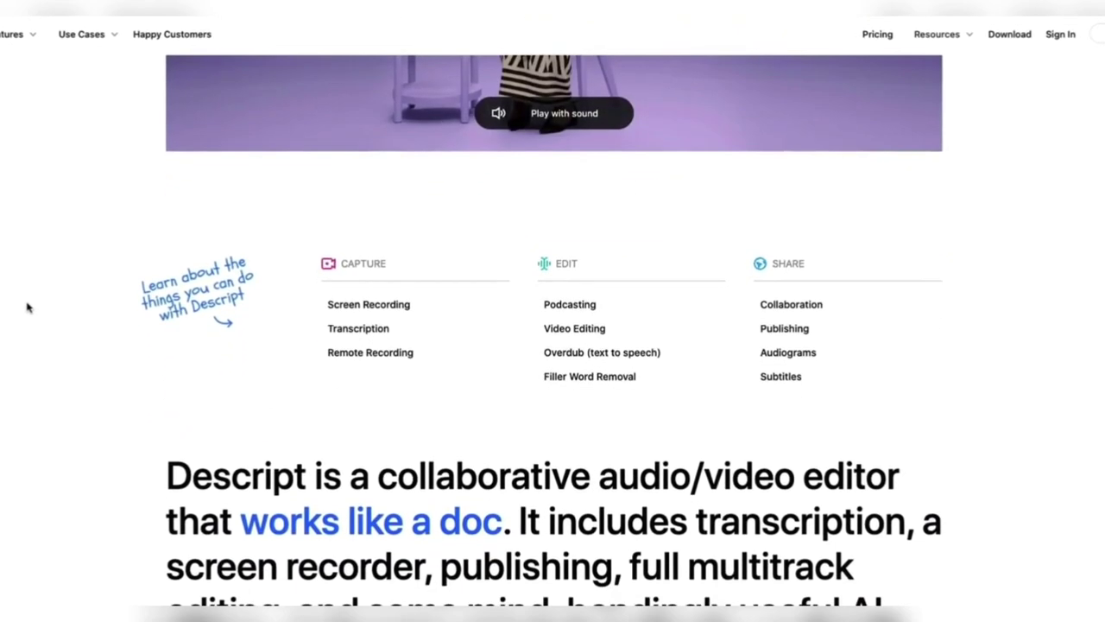
pyautogui.scroll(-2, 26, 308)
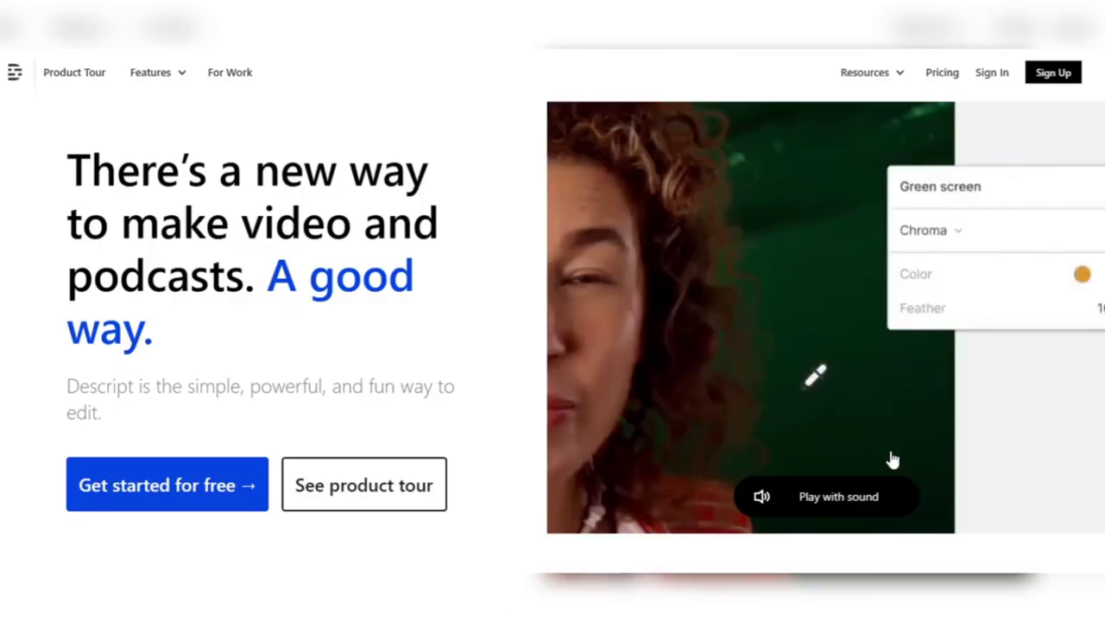
pyautogui.scroll(-4, 553, 311)
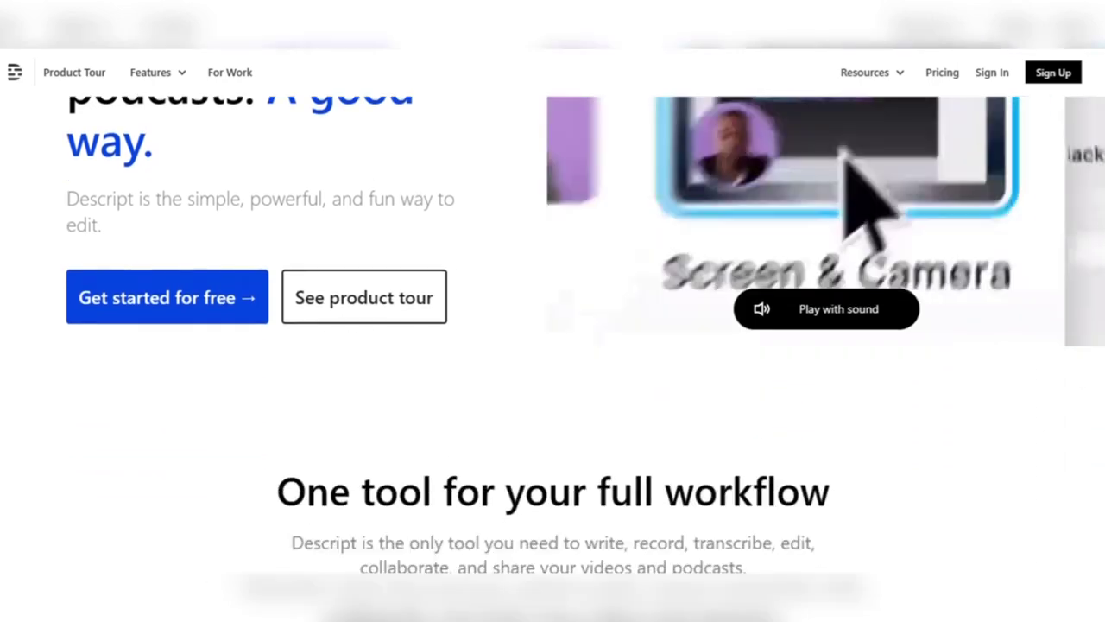
pyautogui.scroll(-5, 553, 311)
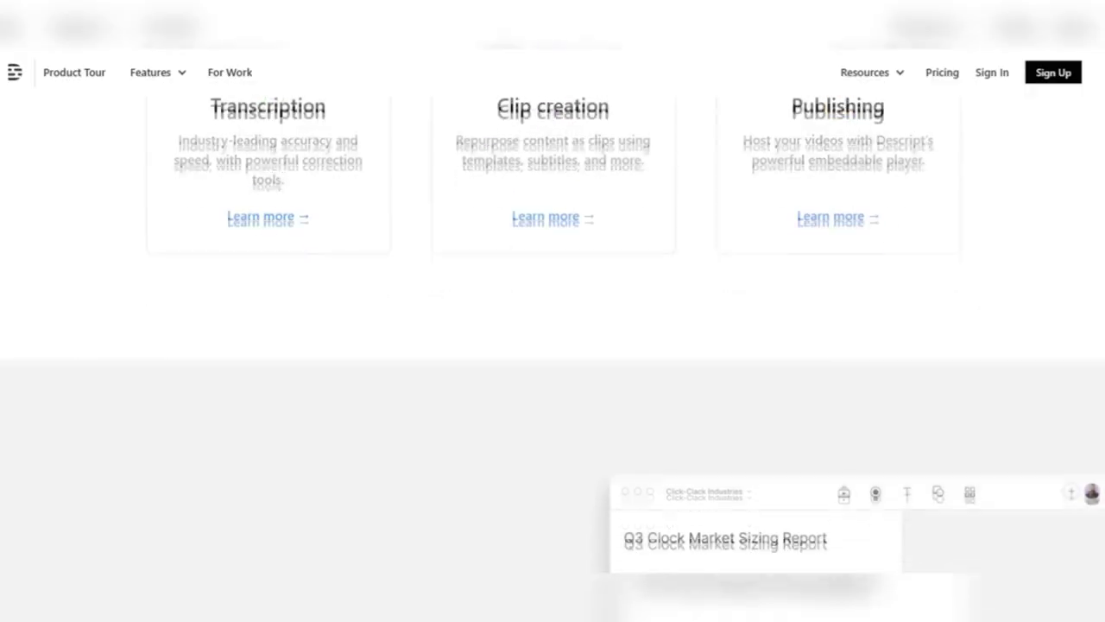
pyautogui.scroll(-5, 553, 346)
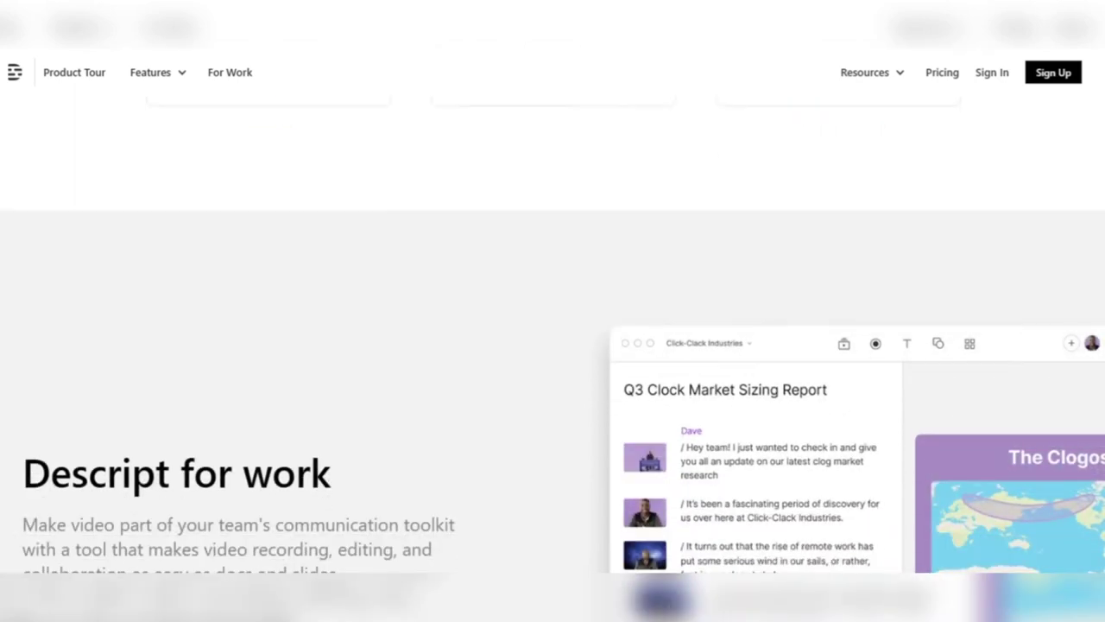
pyautogui.scroll(-5, 553, 345)
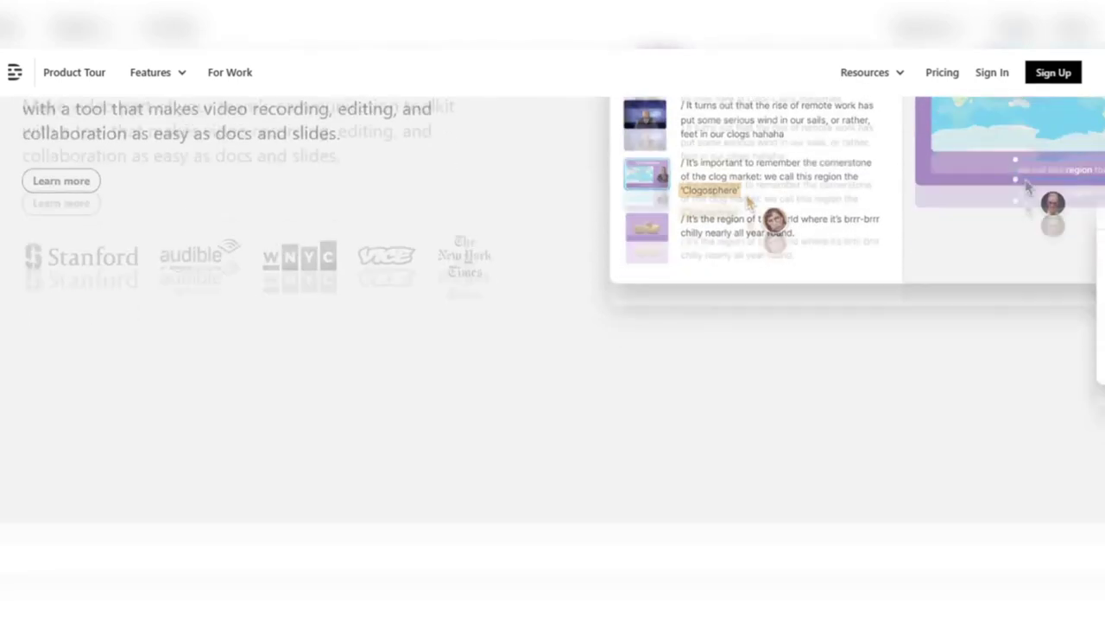
pyautogui.scroll(-5, 553, 345)
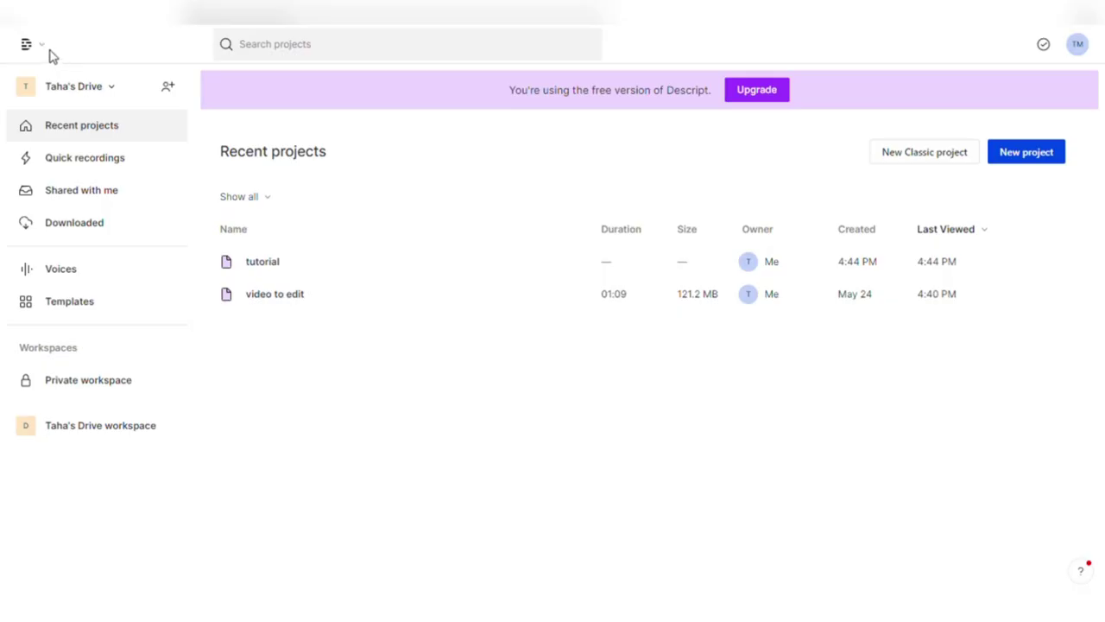
# Step: Create a new Descript project with the pasted script, then audition the Malcom and Nancy stock voices
pyautogui.click(47, 50)
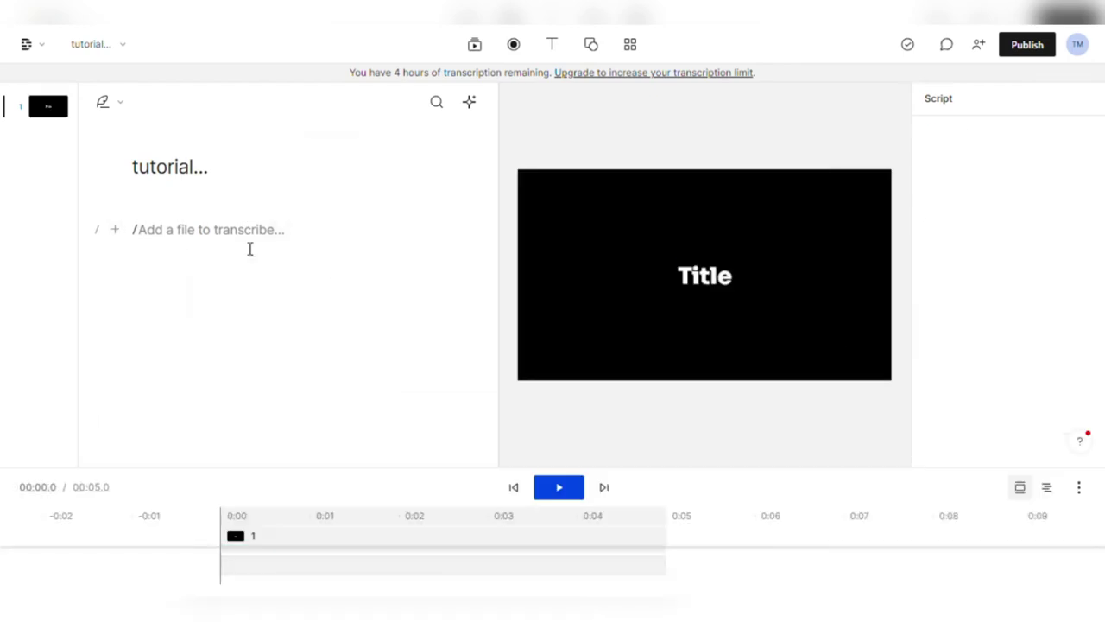
pyautogui.write('Prepare to discover the wonder of overdubbing with Descript! Create a new project and wait for the new window to open on the desktop. Name your project, and press the Plus button on the left of the screen. Choose text from the quick actions. The option to choose your speaker will appear.')
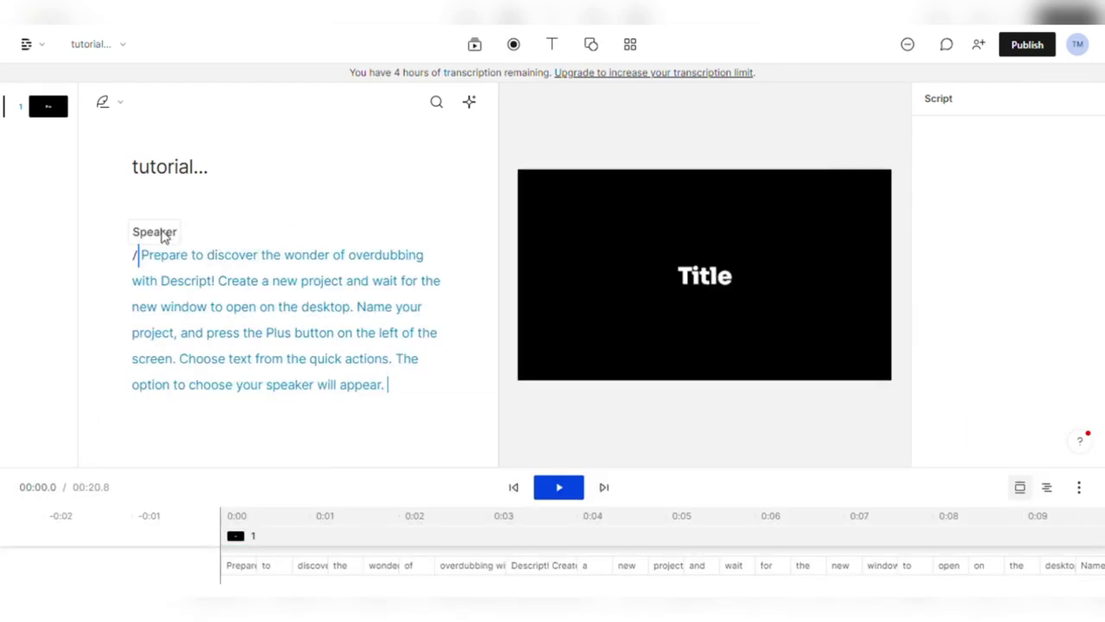
pyautogui.click(155, 232)
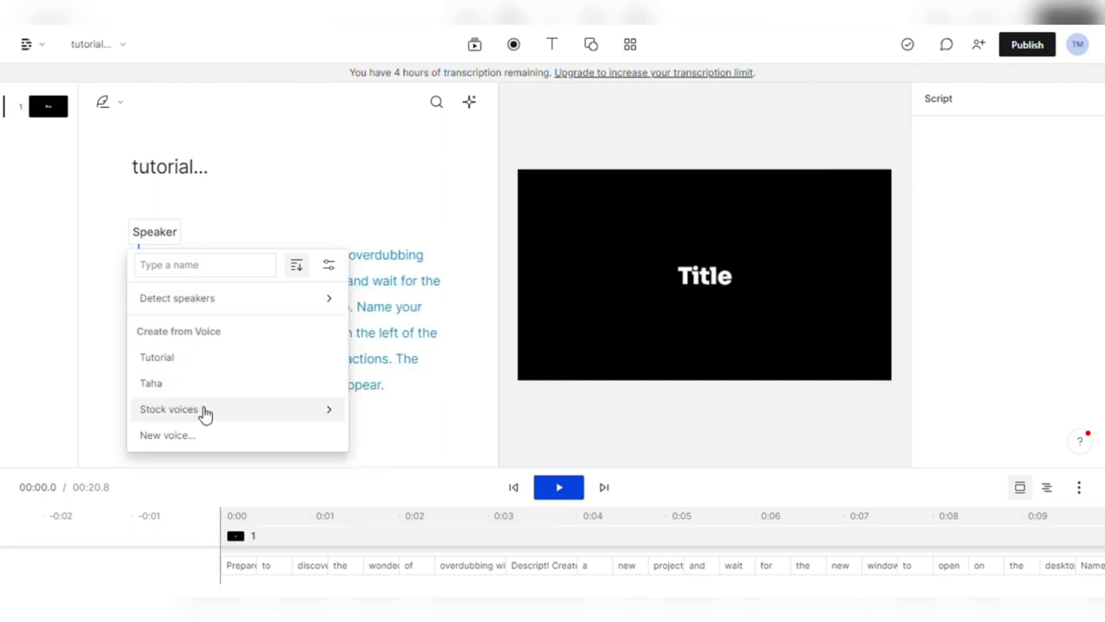
pyautogui.moveTo(205, 414)
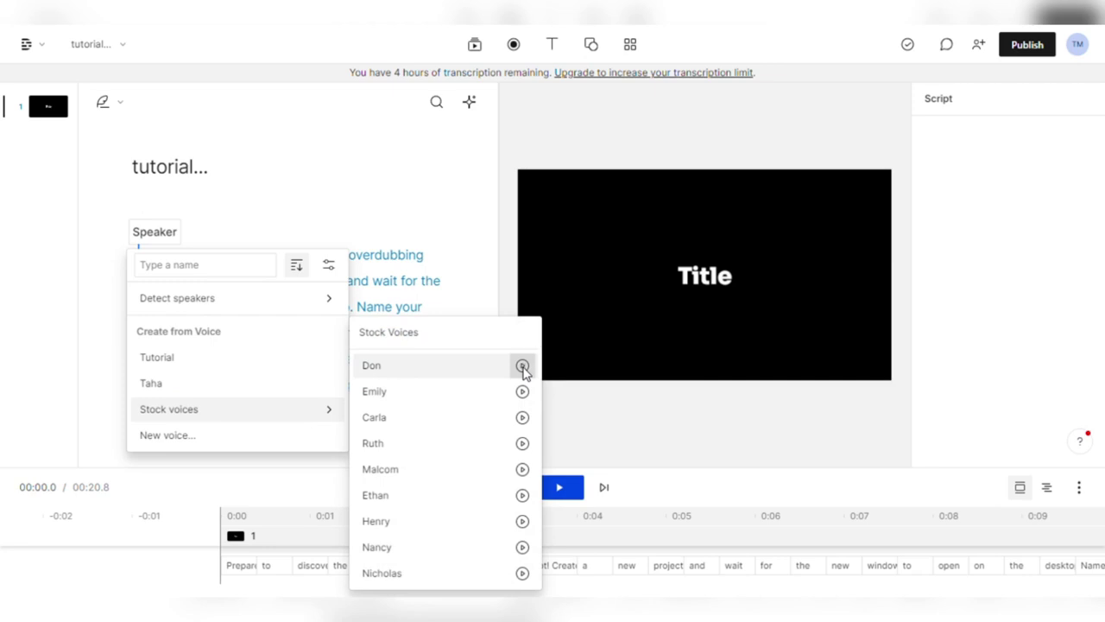
pyautogui.click(523, 473)
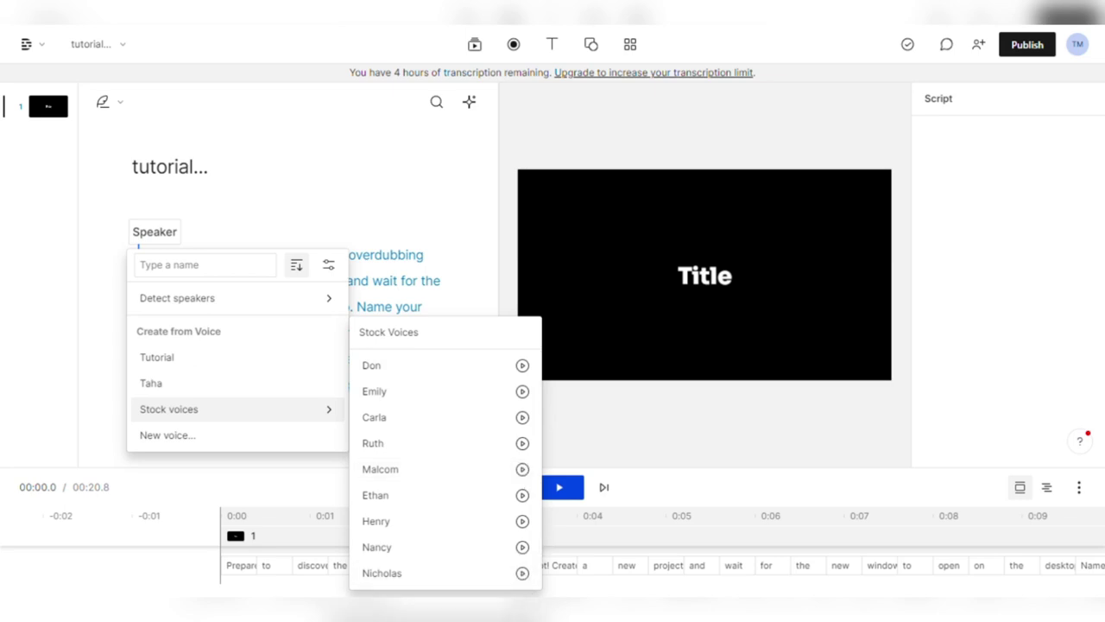
pyautogui.click(522, 548)
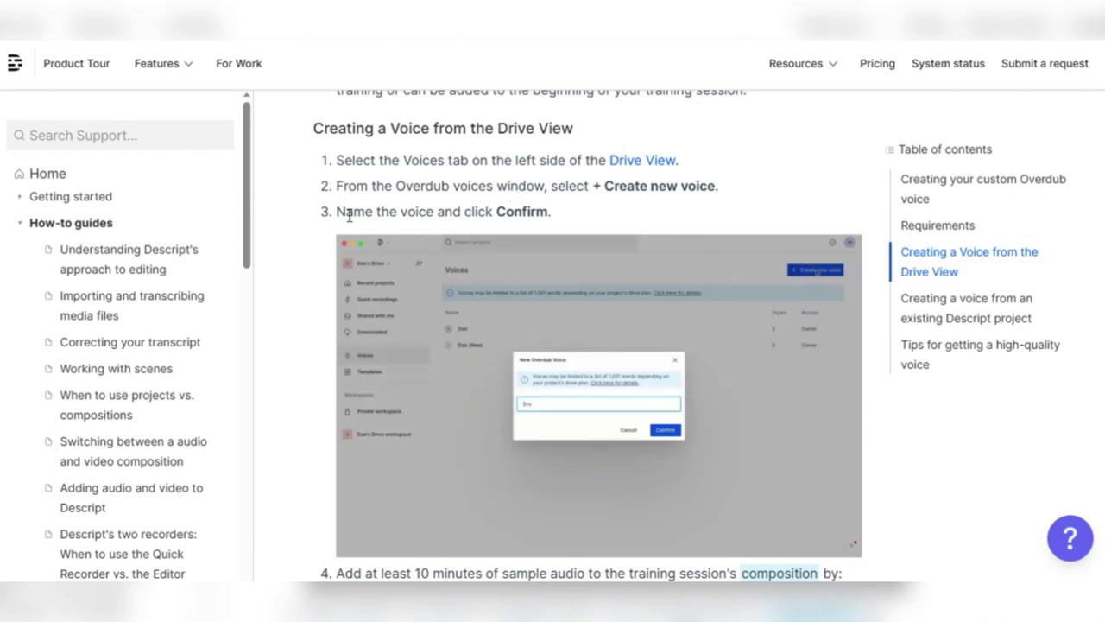
# Step: Scroll the Overdub help article to Drive View steps 4–6 on sample audio, training data and Voice ID
pyautogui.scroll(-3, 536, 218)
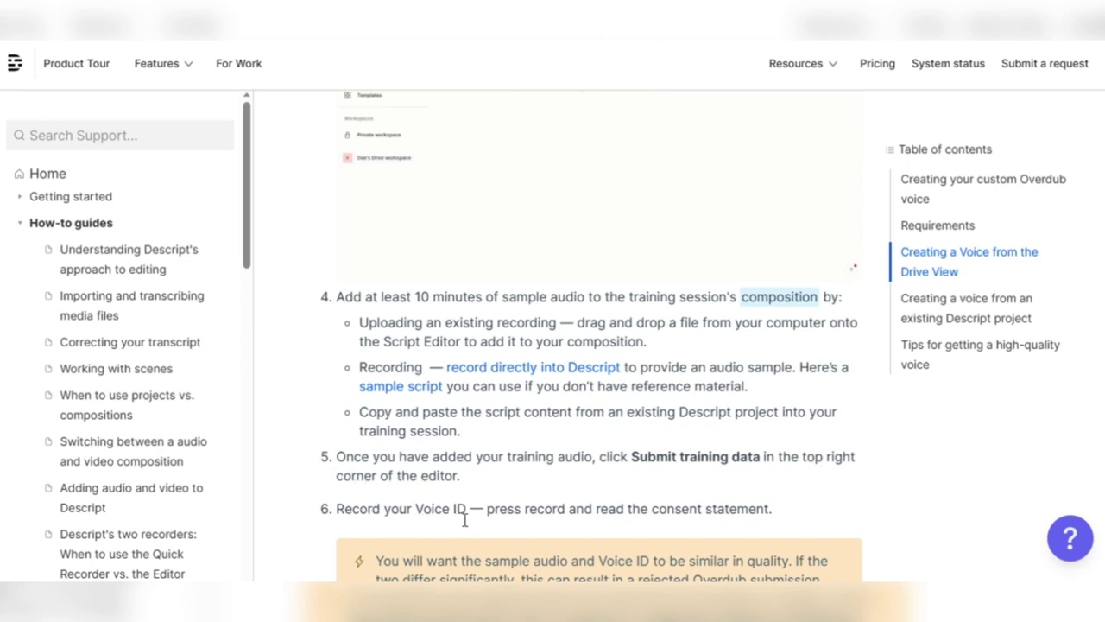
# Step: Scroll the help article down to step 7 and the 'existing Descript project' section
pyautogui.scroll(-3, 765, 517)
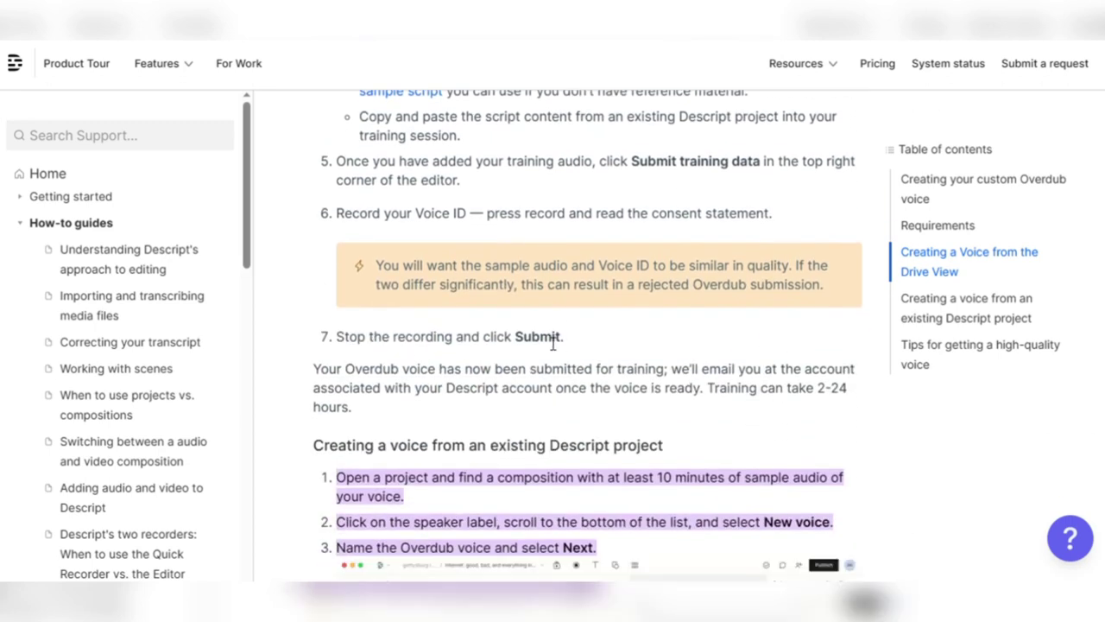
pyautogui.scroll(-1, 557, 345)
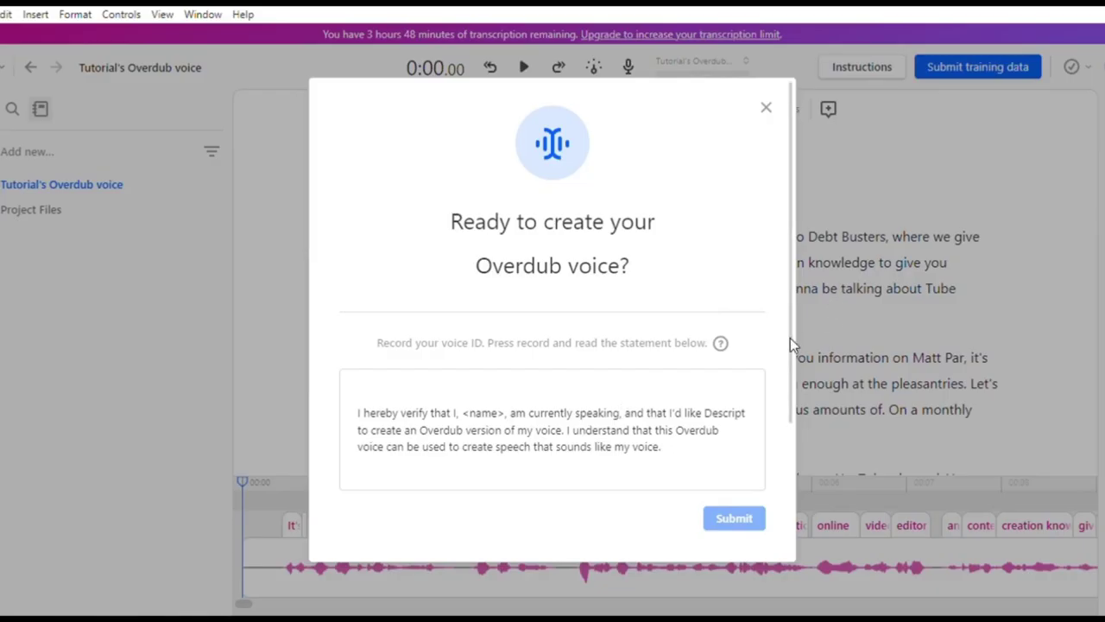
# Step: Record the voice ID statement in the 'Ready to create your Overdub voice?' dialog and submit it
pyautogui.scroll(-2, 790, 337)
pyautogui.click(554, 460)
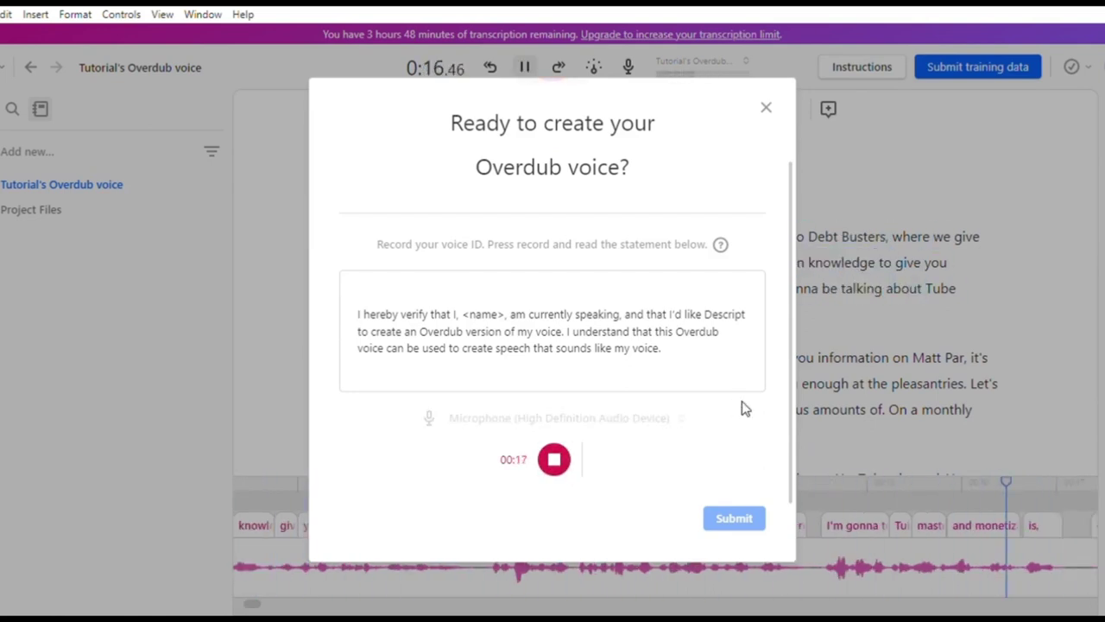
pyautogui.click(553, 459)
pyautogui.click(735, 519)
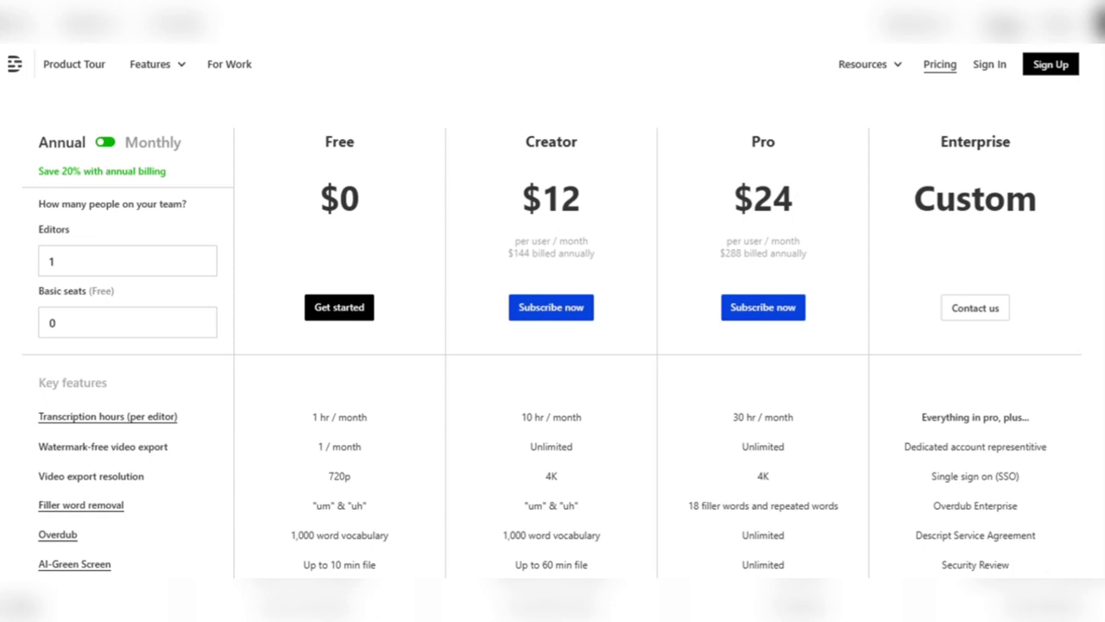
# Step: Scroll the Pricing page up to 'All plans include', then down through the Key features table
pyautogui.scroll(3, 553, 375)
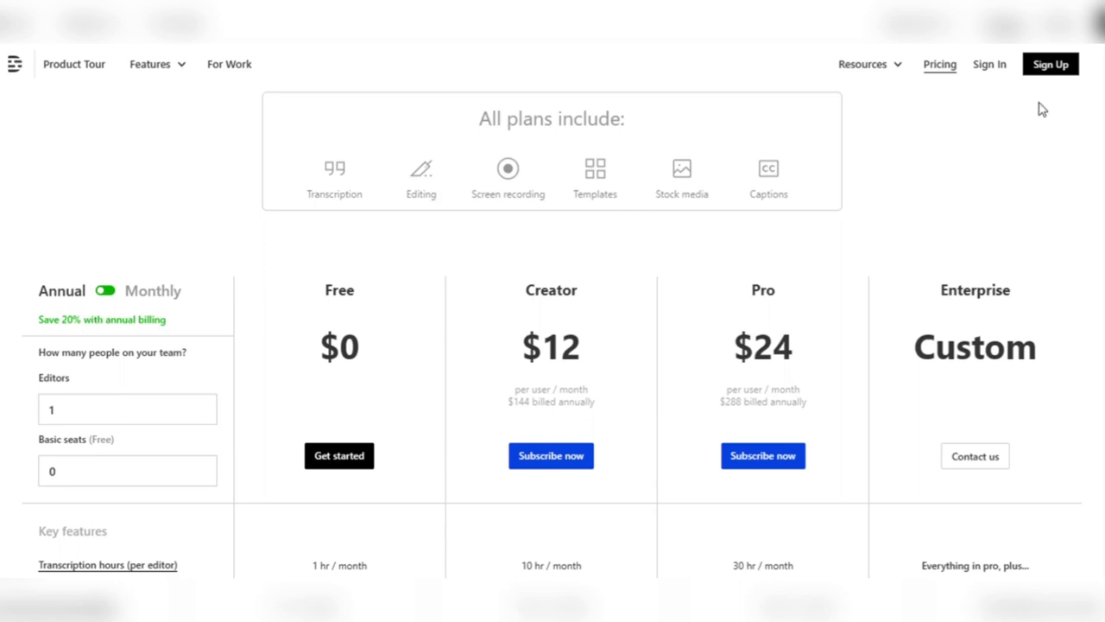
pyautogui.scroll(-1, 1100, 109)
pyautogui.scroll(-2, 542, 355)
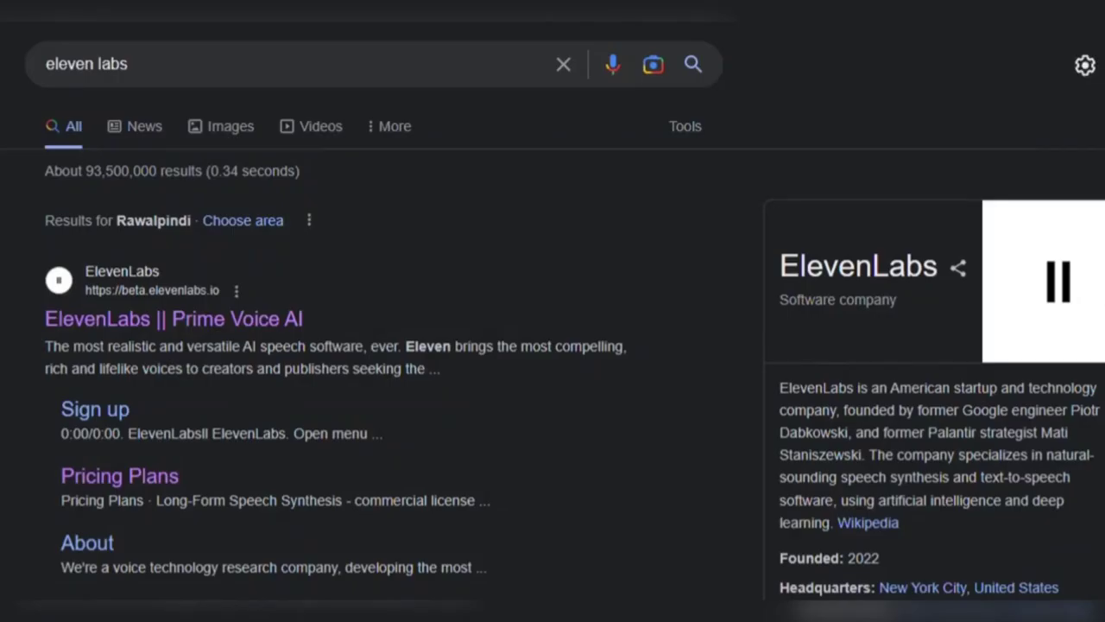
# Step: On the ElevenLabs Speech Synthesis page, place the cursor in the empty Text box with premade/Adam selected
pyautogui.scroll(-2, 552, 345)
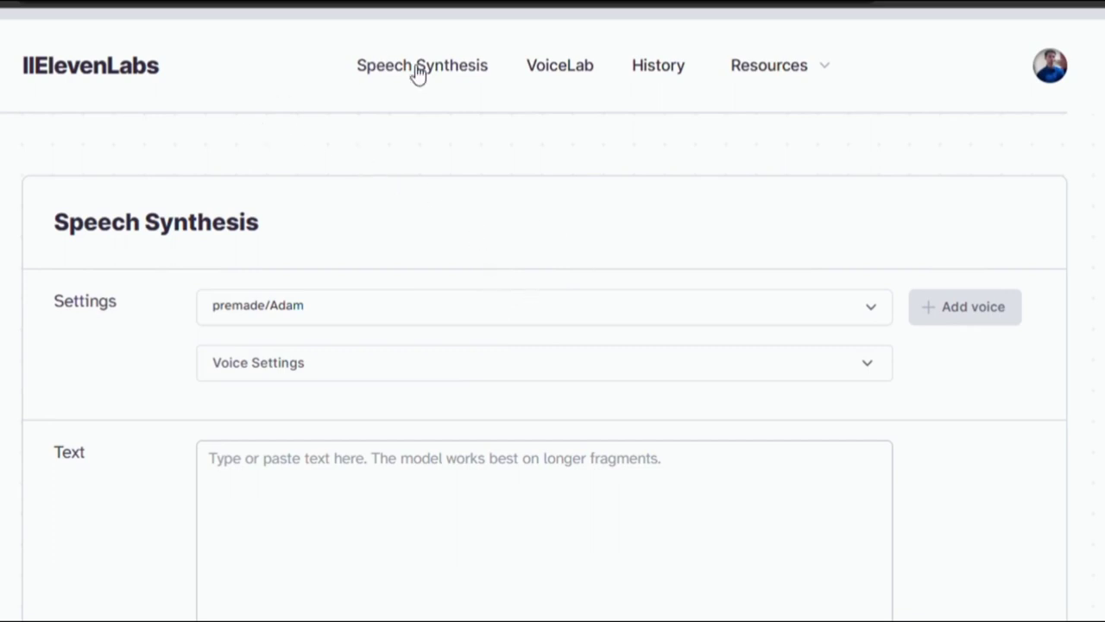
pyautogui.scroll(-2, 558, 343)
pyautogui.click(559, 343)
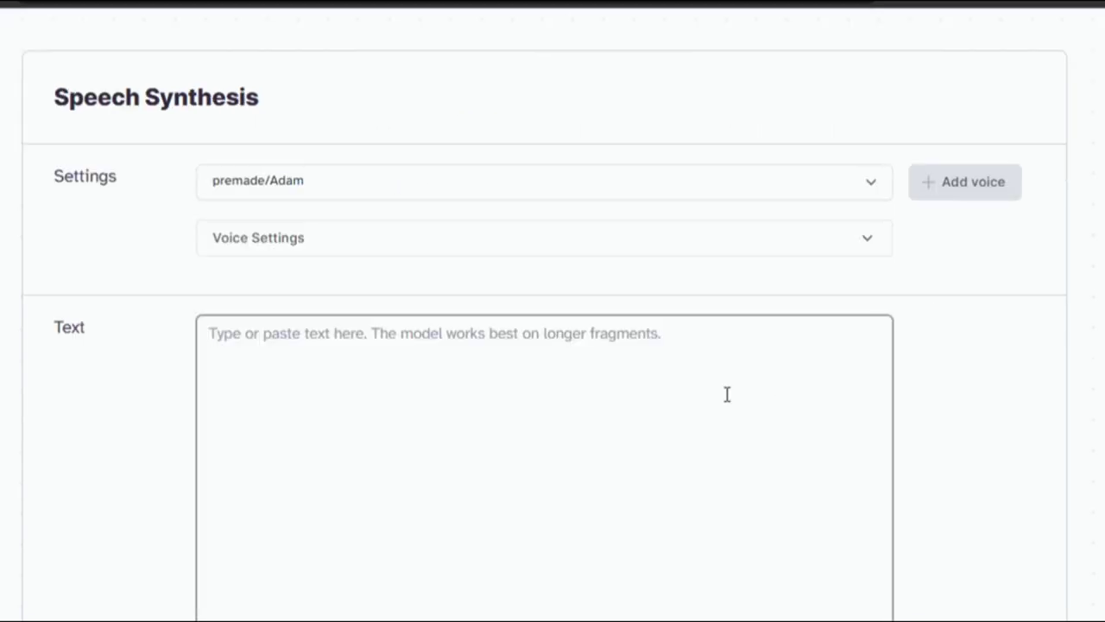
pyautogui.scroll(2, 552, 345)
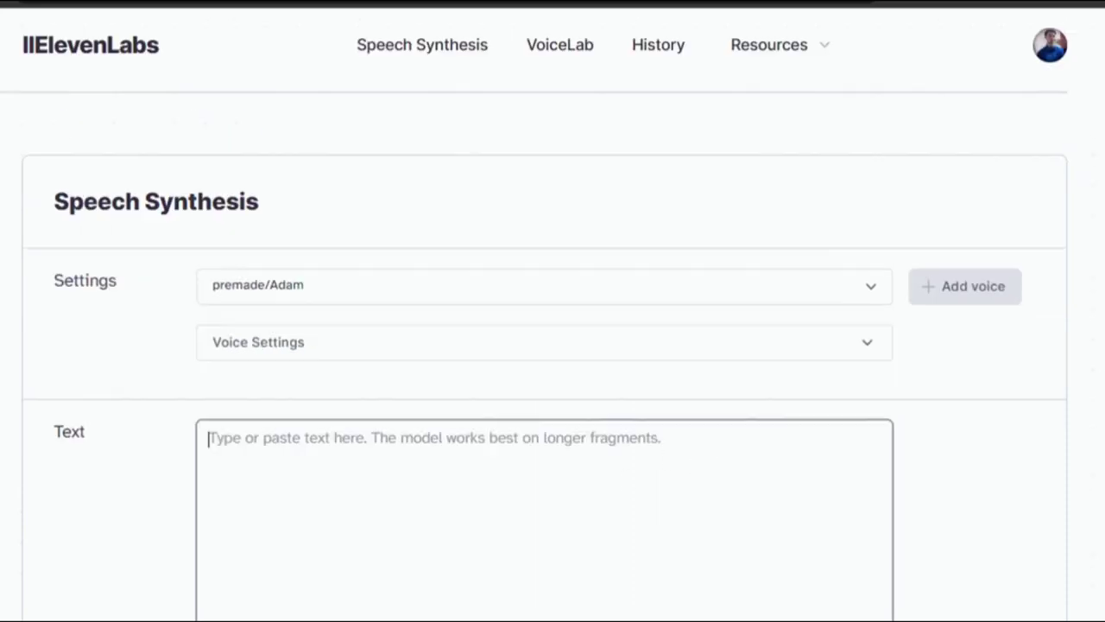
# Step: Keep premade/Adam as the voice and expand the Stability and Clarity + Similarity Enhancement settings
pyautogui.click(832, 286)
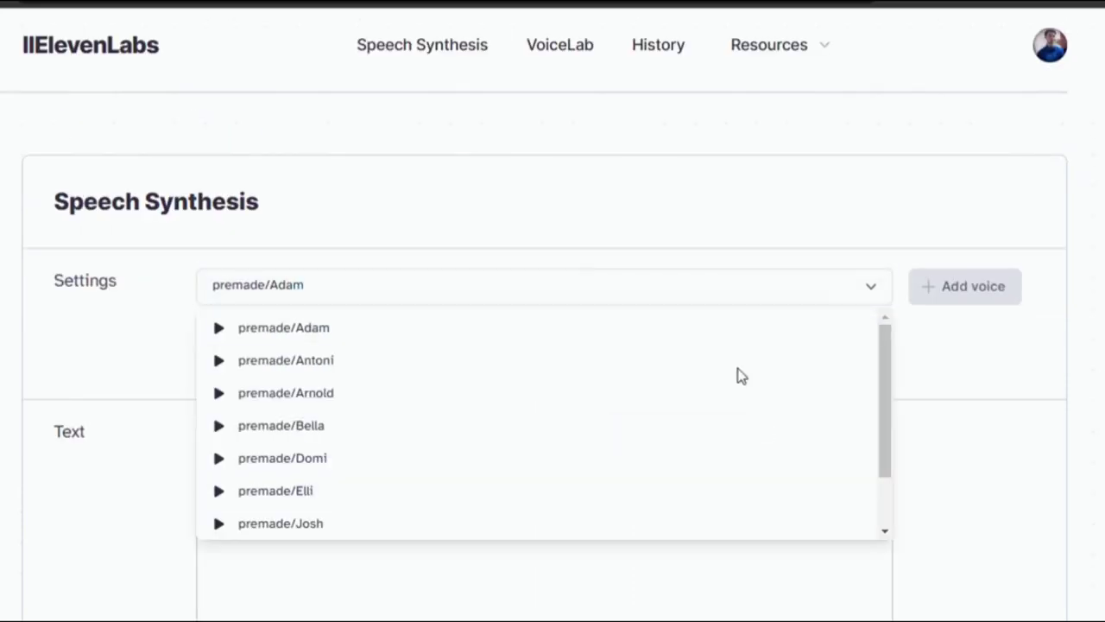
pyautogui.click(983, 414)
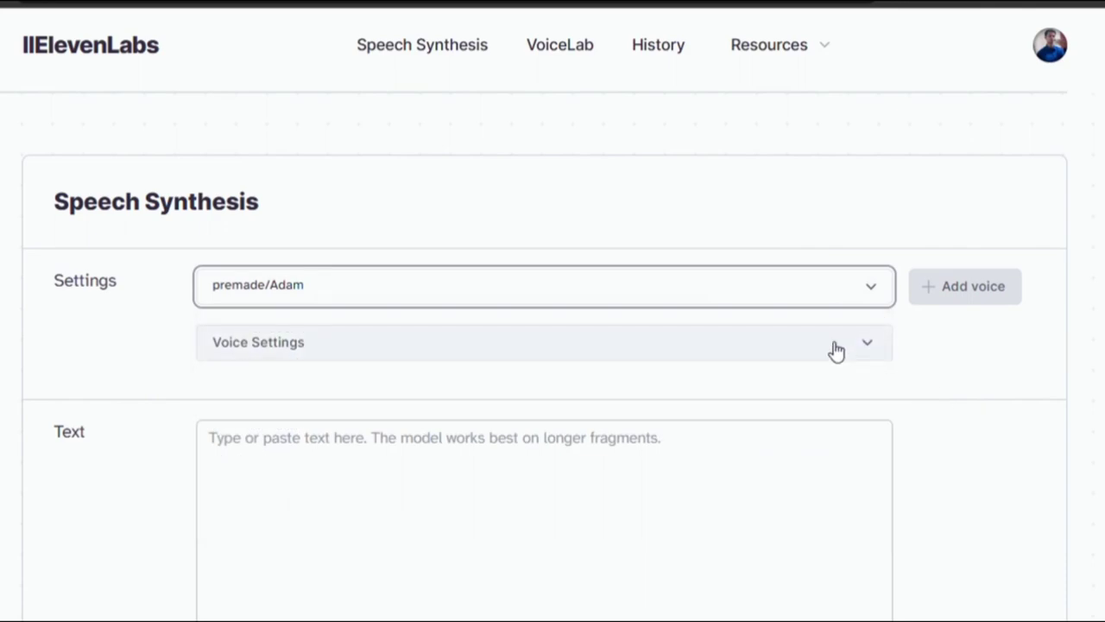
pyautogui.click(834, 350)
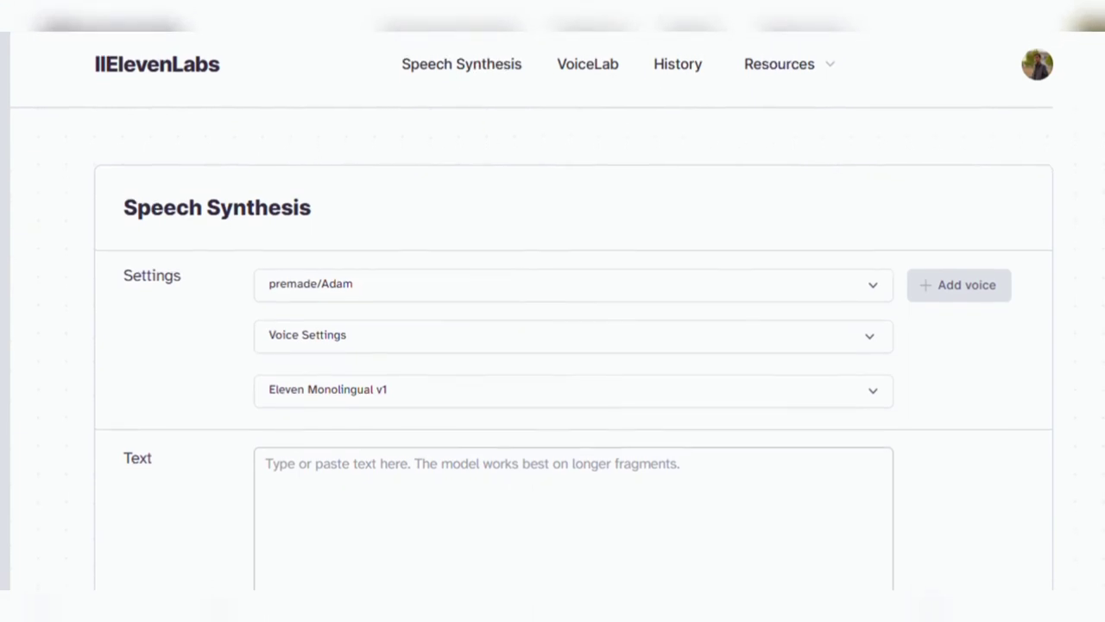
# Step: Browse the premade and cloned voices in the voice list, leaving Adam selected
pyautogui.click(754, 304)
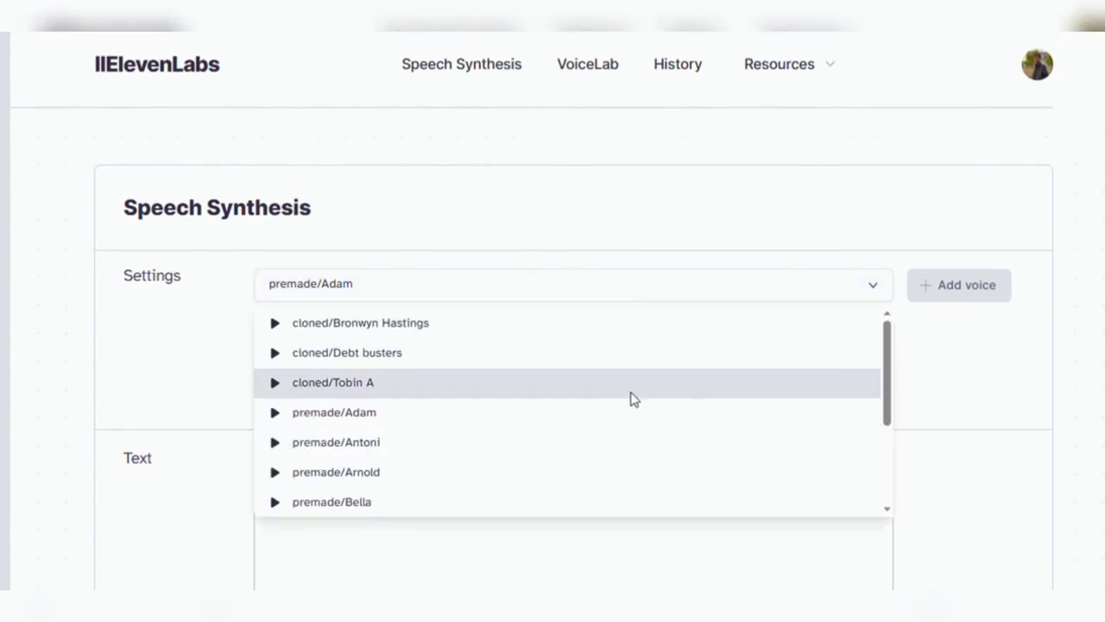
pyautogui.scroll(-4, 626, 473)
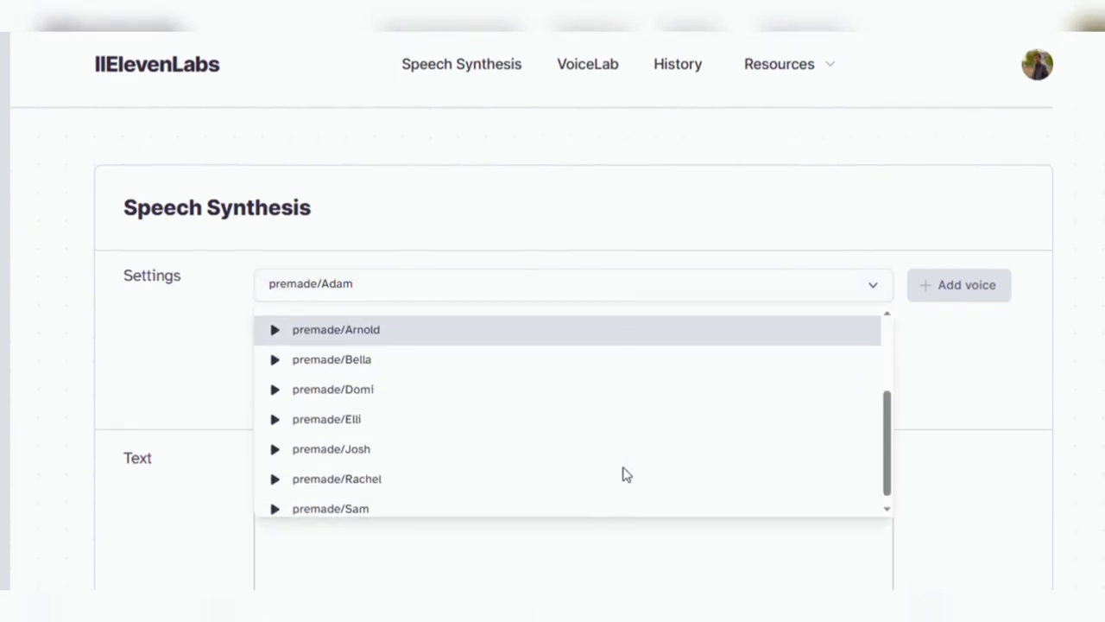
pyautogui.click(474, 289)
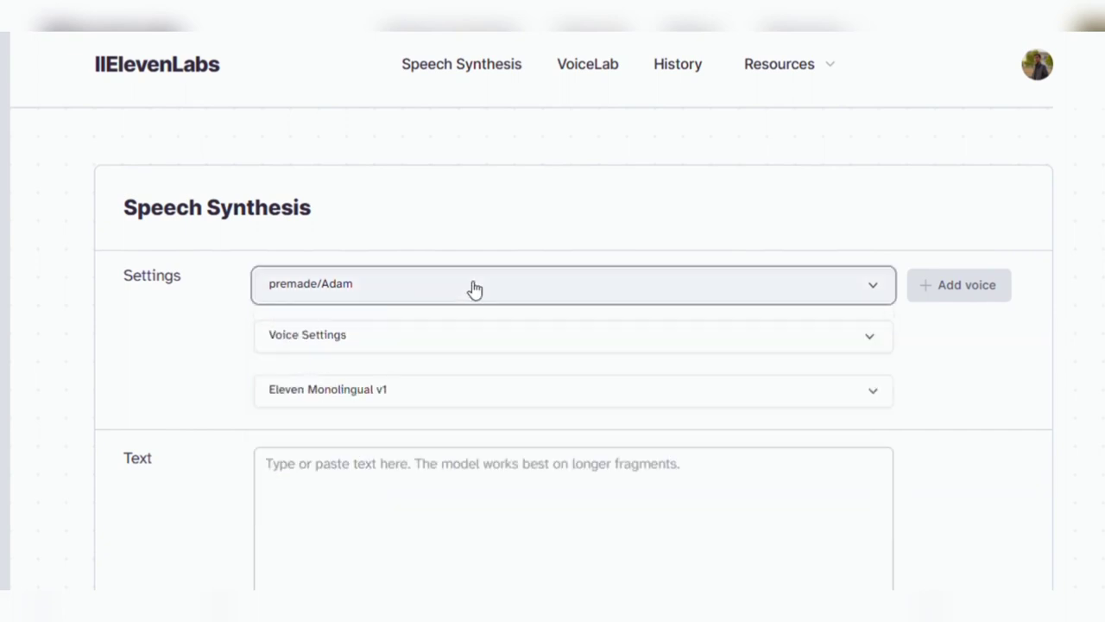
pyautogui.scroll(-1, 462, 344)
pyautogui.click(466, 342)
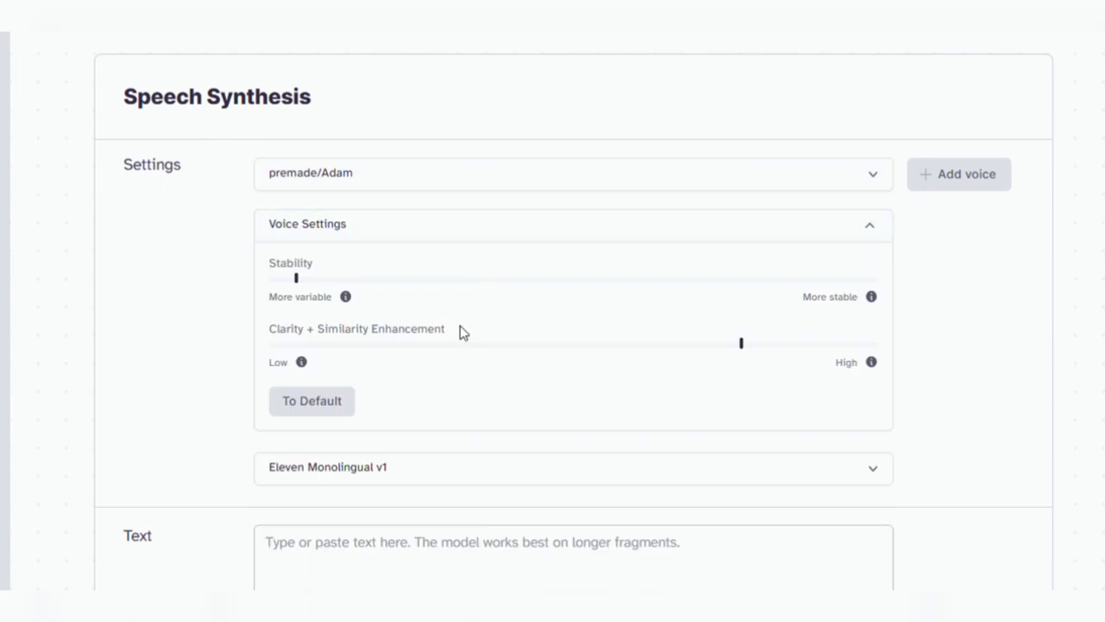
pyautogui.click(474, 486)
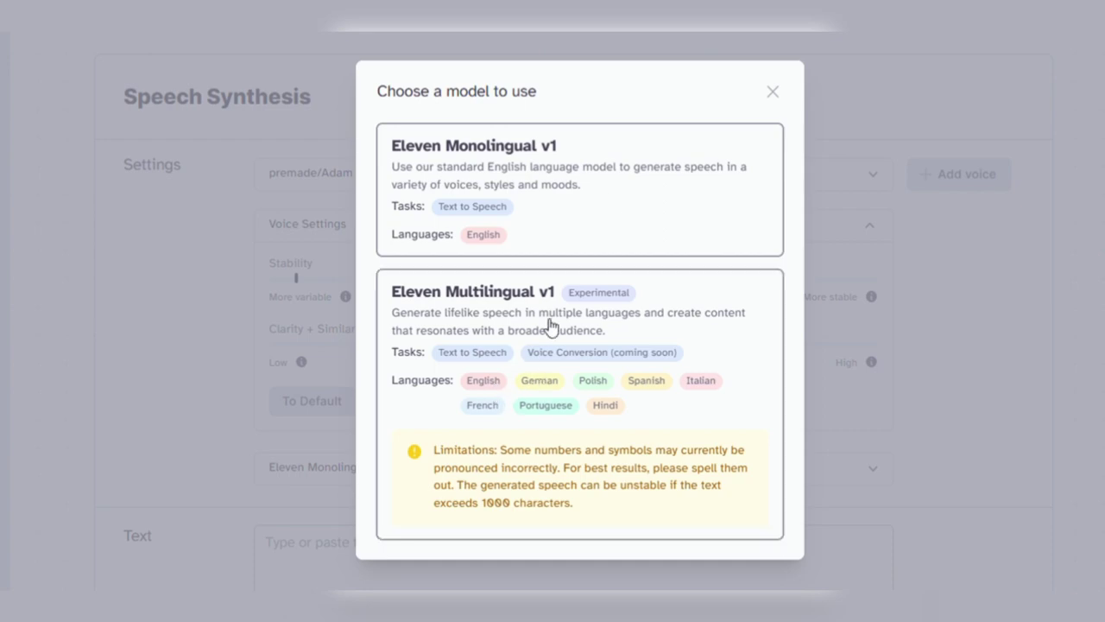
pyautogui.click(594, 205)
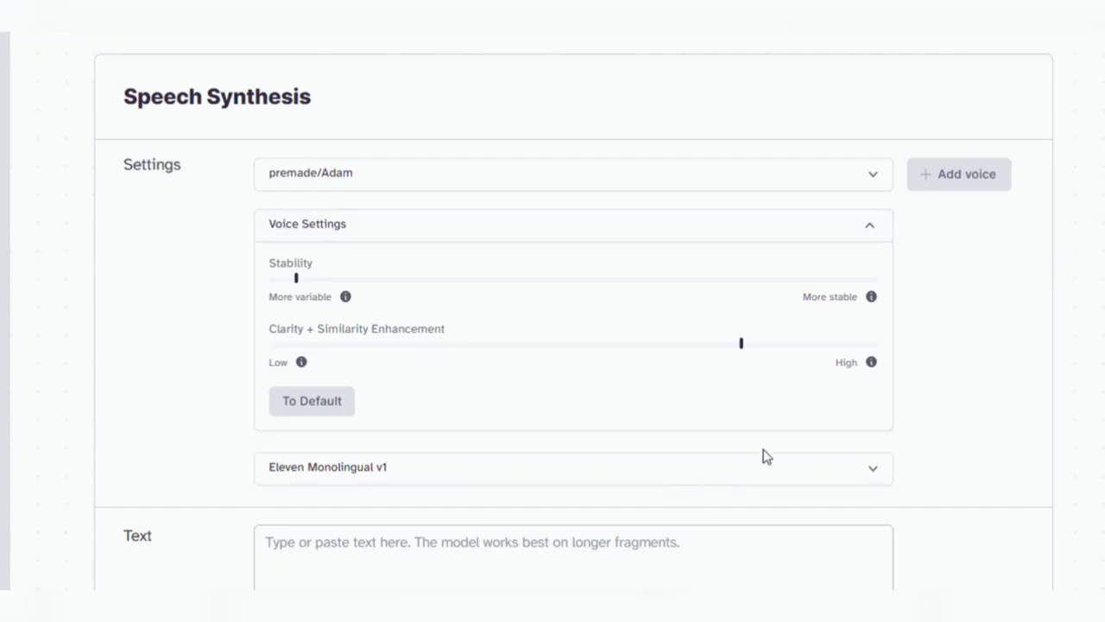
# Step: Collapse Voice Settings and paste 'This is how I sound. How do you like it?' into Text
pyautogui.click(726, 226)
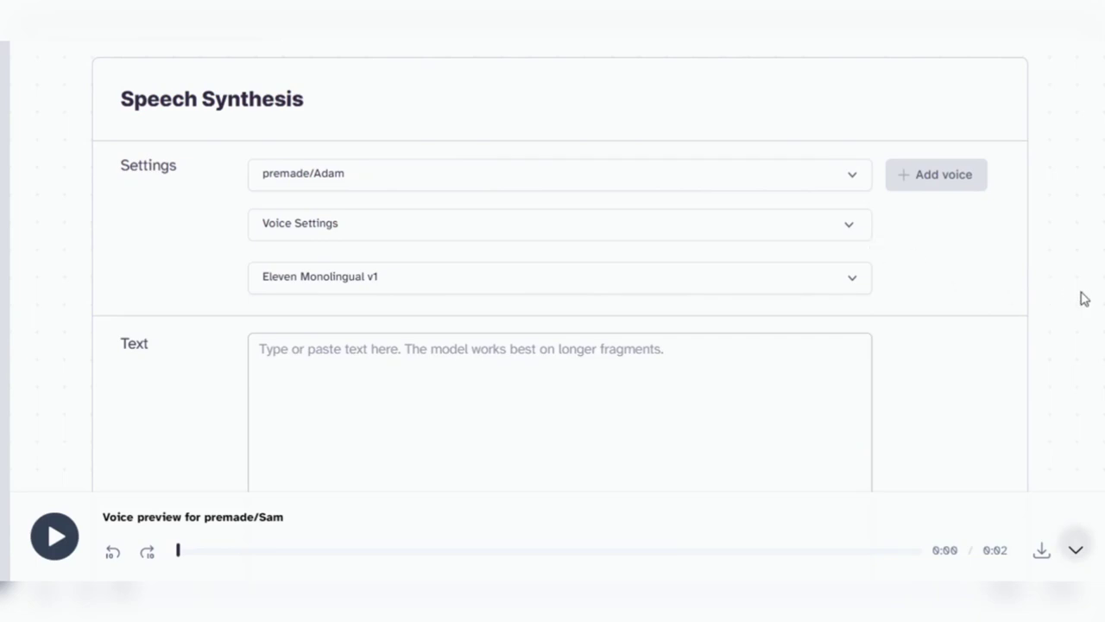
pyautogui.click(471, 382)
pyautogui.write('This is how I sound. How do you like it?')
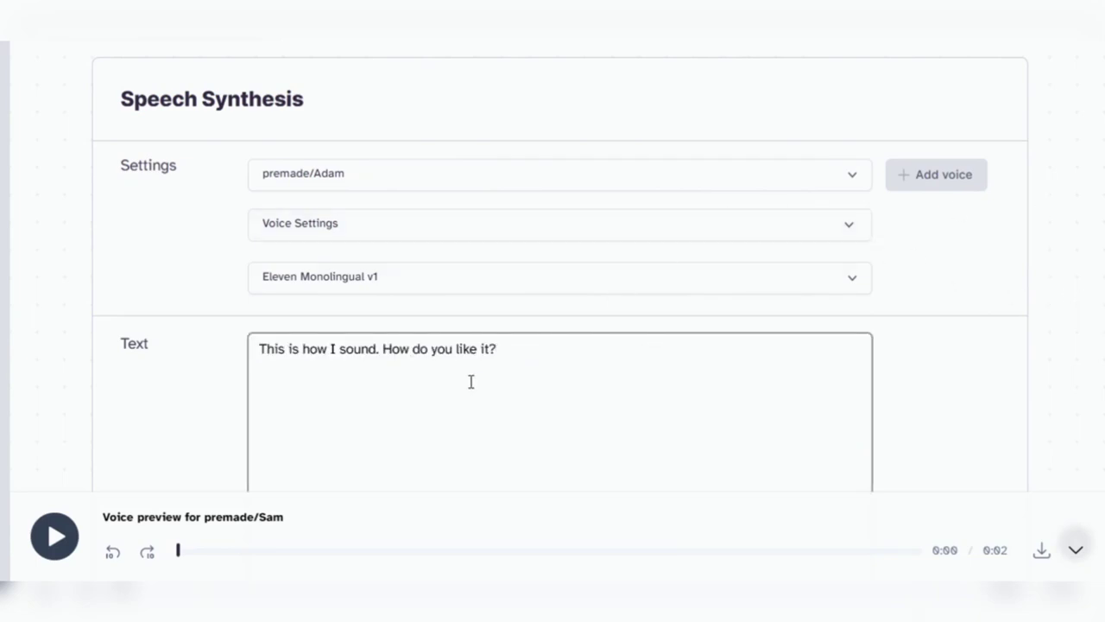
pyautogui.click(849, 183)
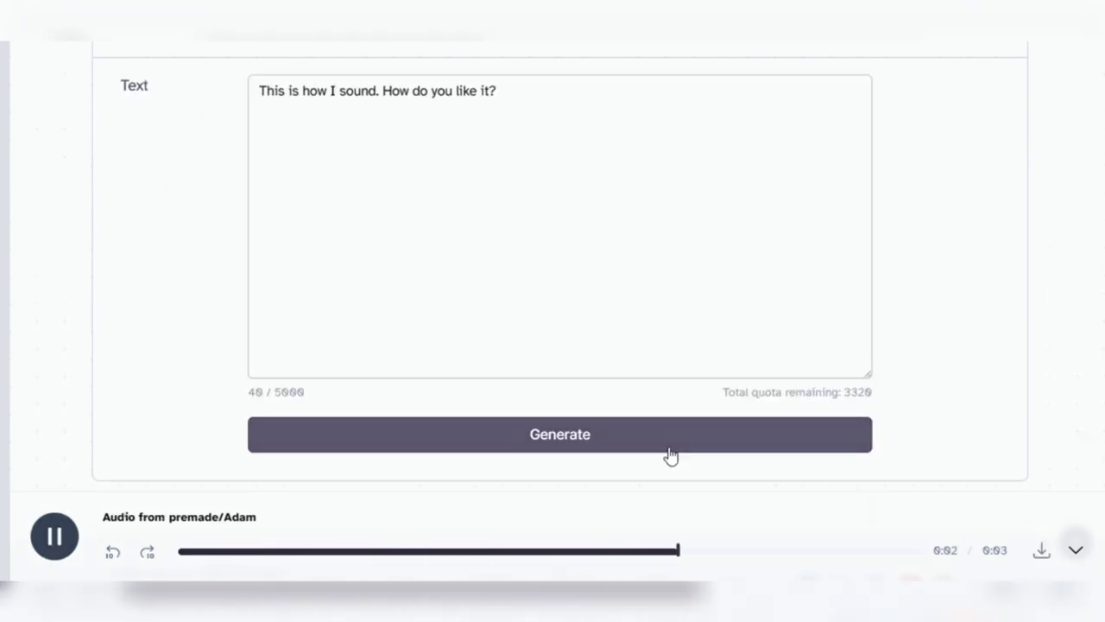
pyautogui.scroll(3, 730, 173)
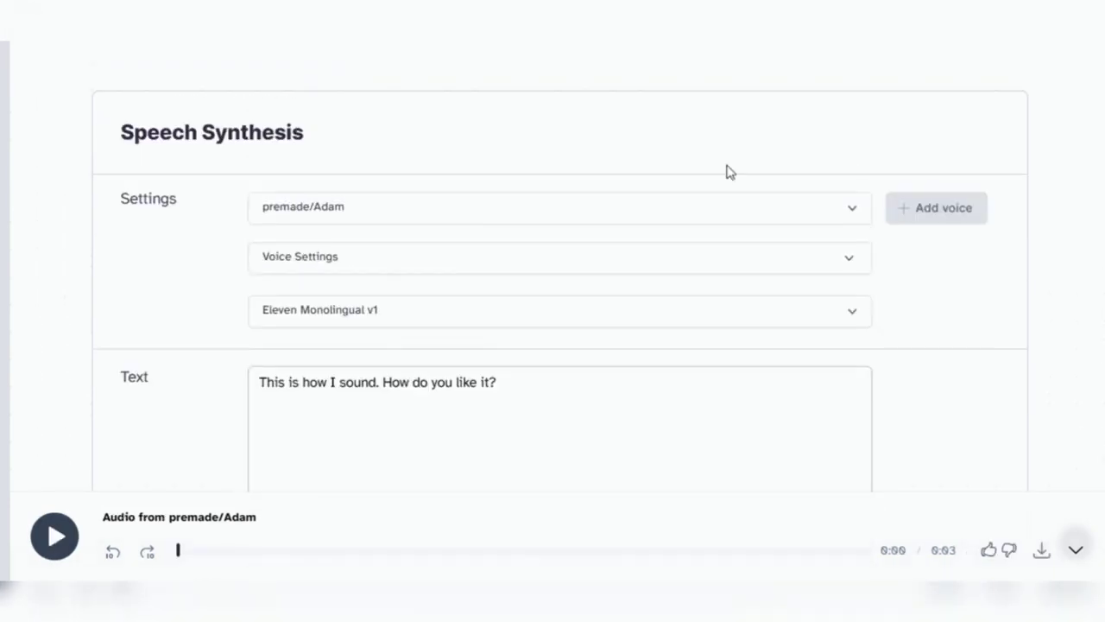
# Step: Generate the sentence with premade/Bella, then return to the voice list to choose Sam
pyautogui.click(573, 215)
pyautogui.scroll(-1, 451, 350)
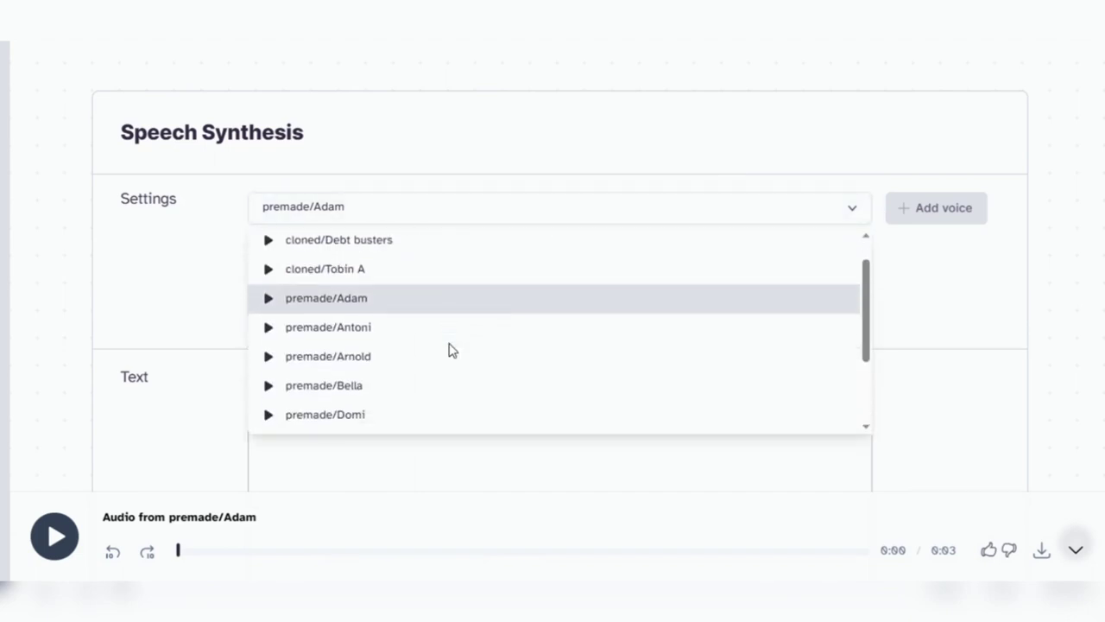
pyautogui.click(309, 389)
pyautogui.scroll(-3, 316, 389)
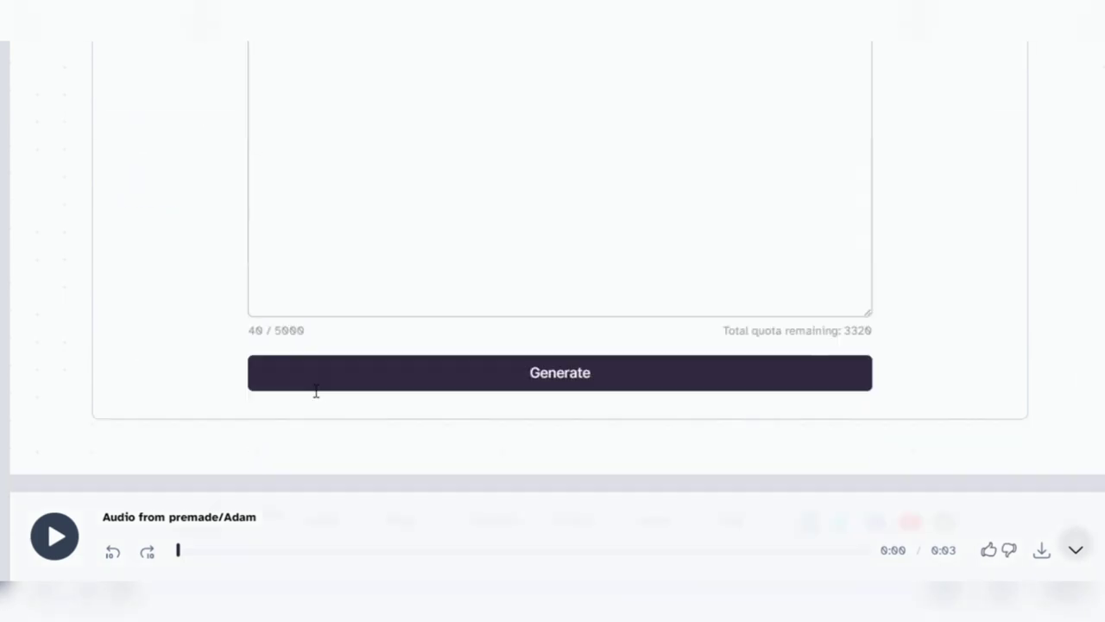
pyautogui.click(388, 382)
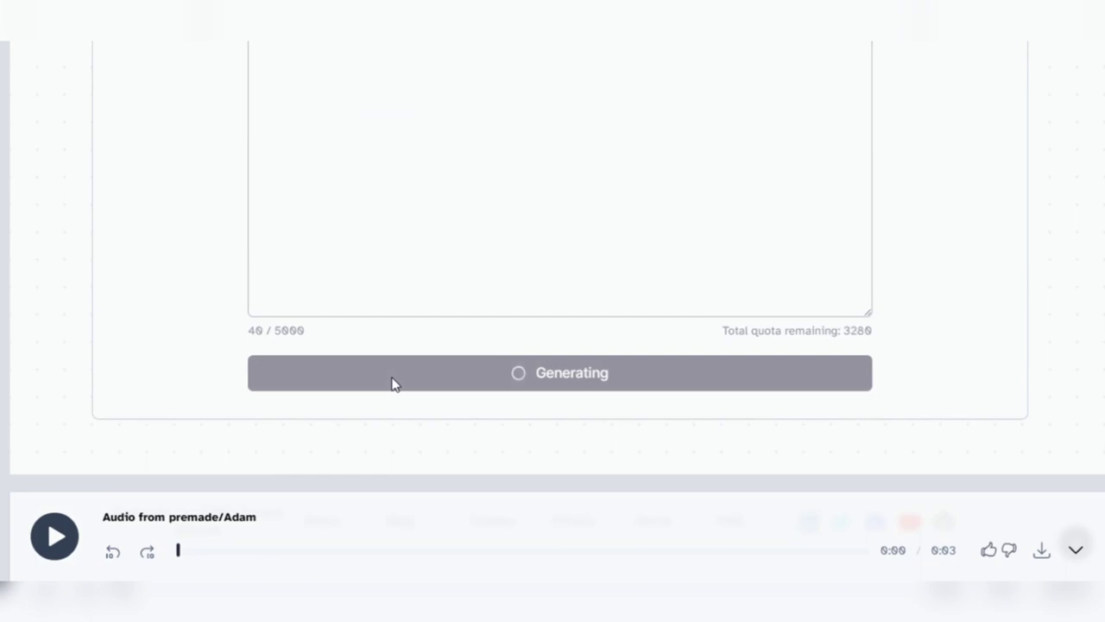
pyautogui.scroll(1, 541, 312)
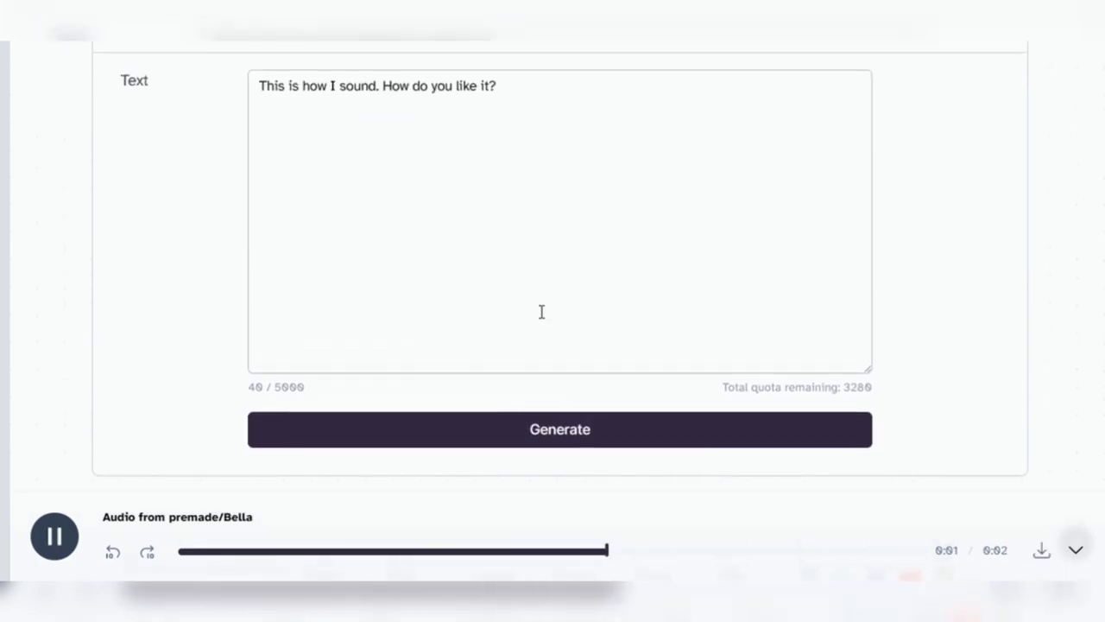
pyautogui.scroll(2, 542, 311)
pyautogui.scroll(3, 541, 312)
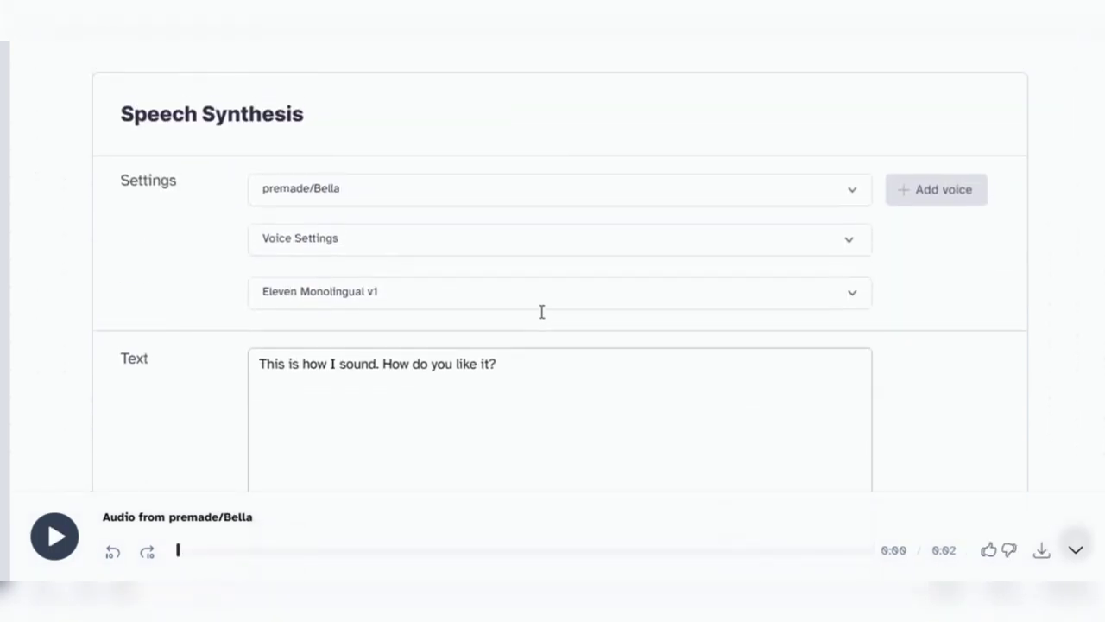
pyautogui.click(482, 200)
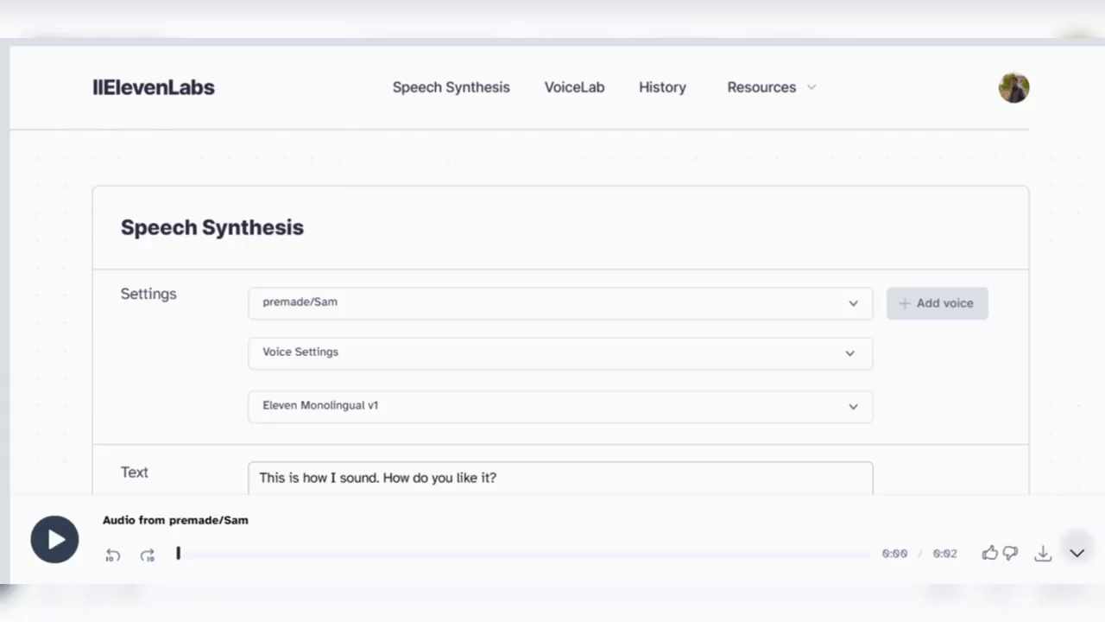
# Step: Show Sam's voice settings, then go to VoiceLab listing three custom voices, collapsing the audio player
pyautogui.click(362, 361)
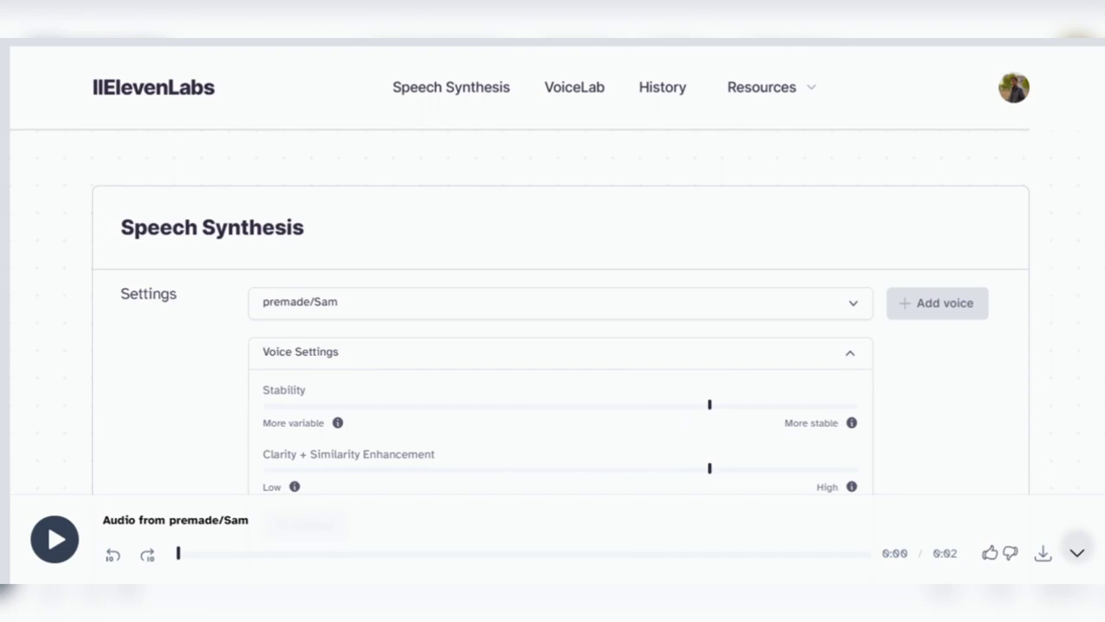
pyautogui.click(574, 87)
pyautogui.scroll(-2, 553, 259)
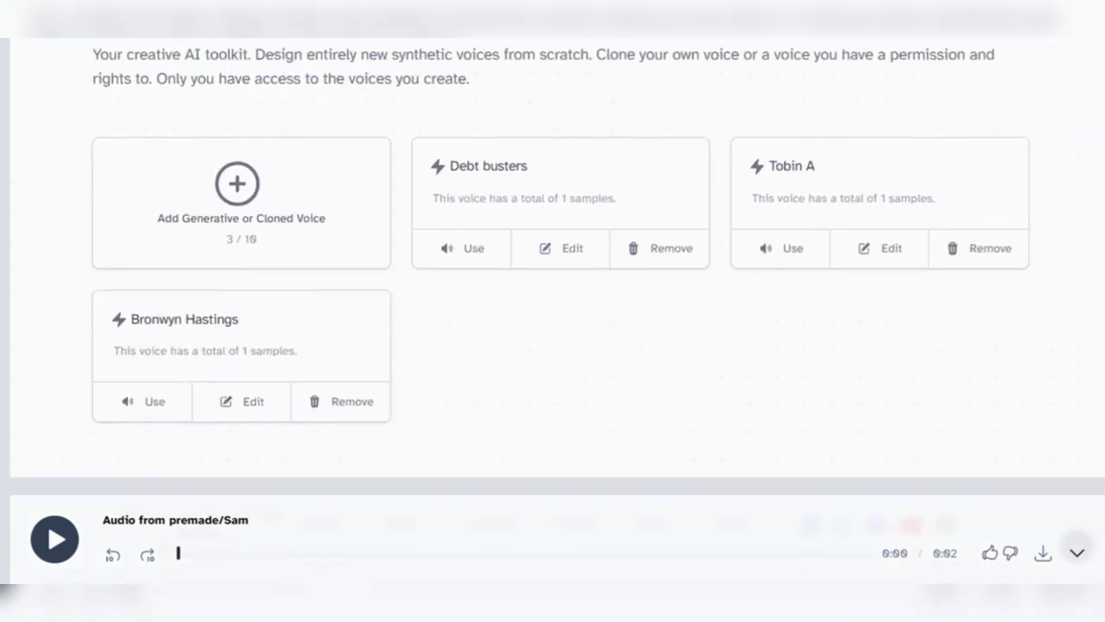
pyautogui.click(1078, 552)
pyautogui.scroll(2, 553, 328)
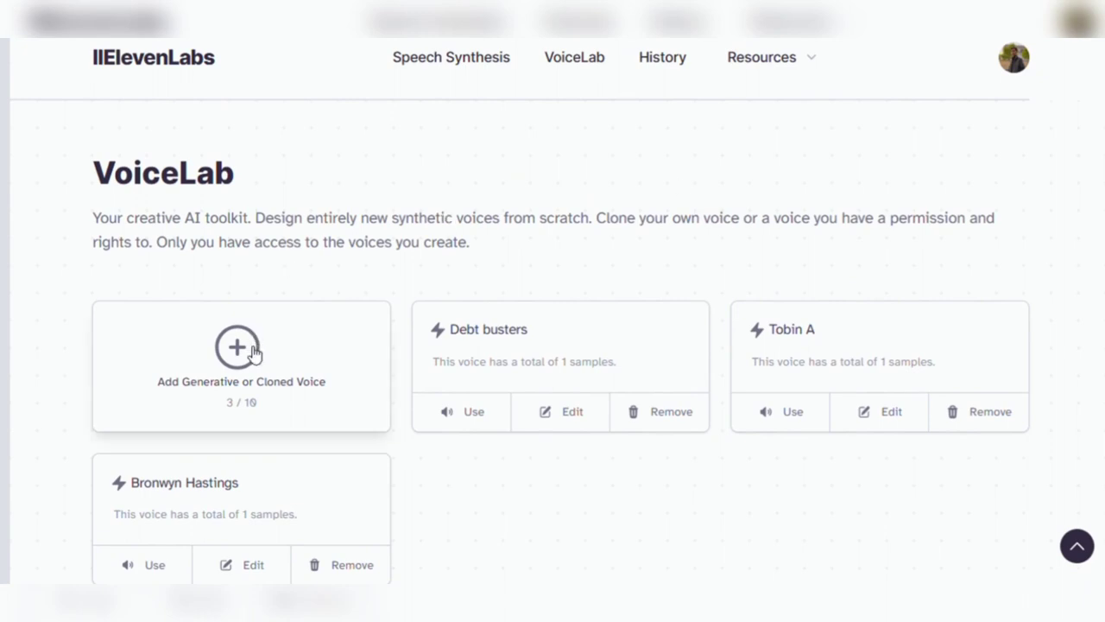
# Step: Generate the sample sentence with the cloned/Debt busters voice, producing a 2-second clip
pyautogui.click(495, 72)
pyautogui.click(389, 278)
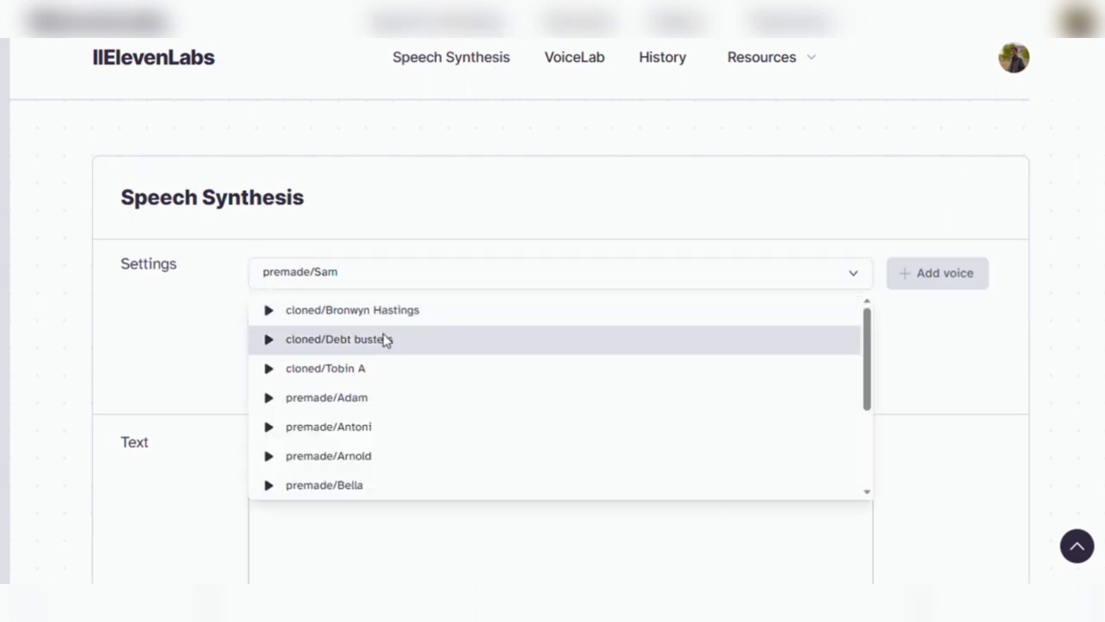
pyautogui.click(386, 339)
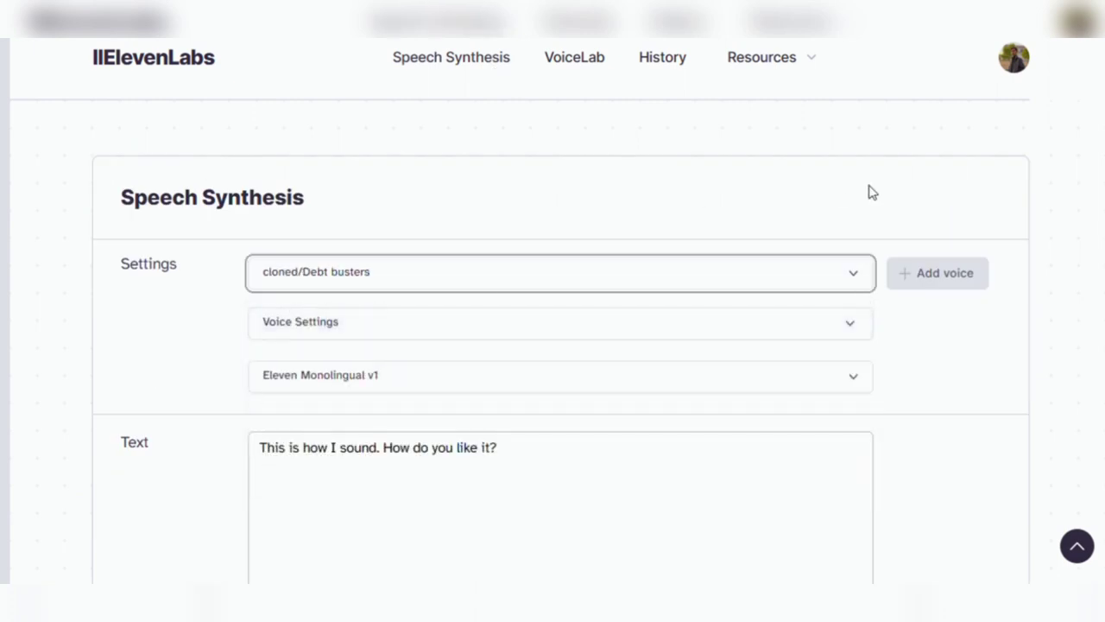
pyautogui.scroll(-1, 553, 345)
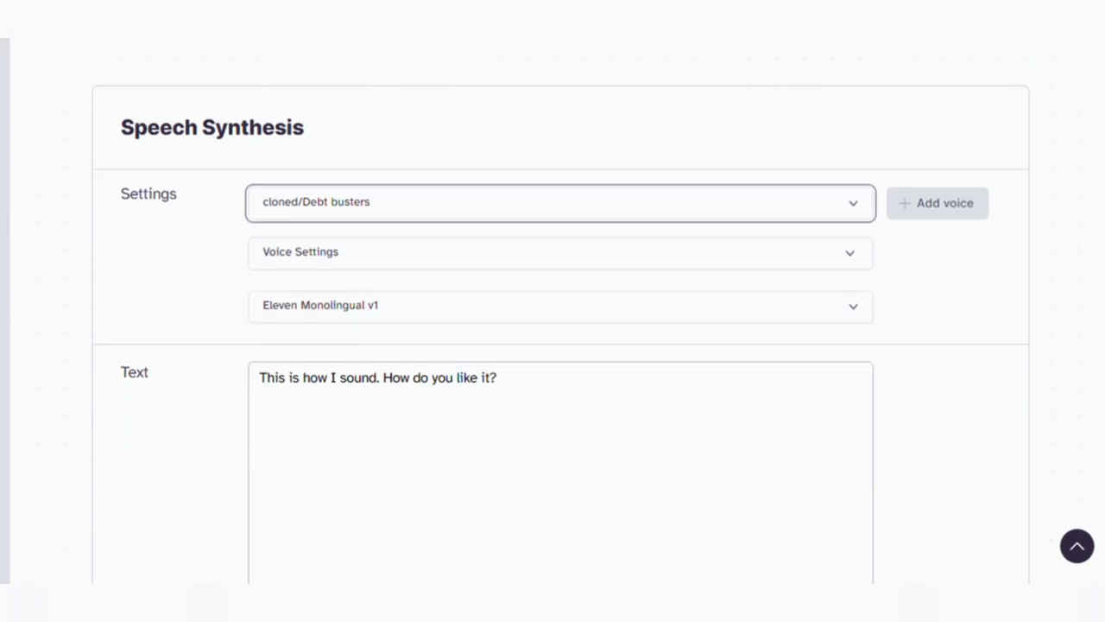
pyautogui.scroll(-4, 553, 345)
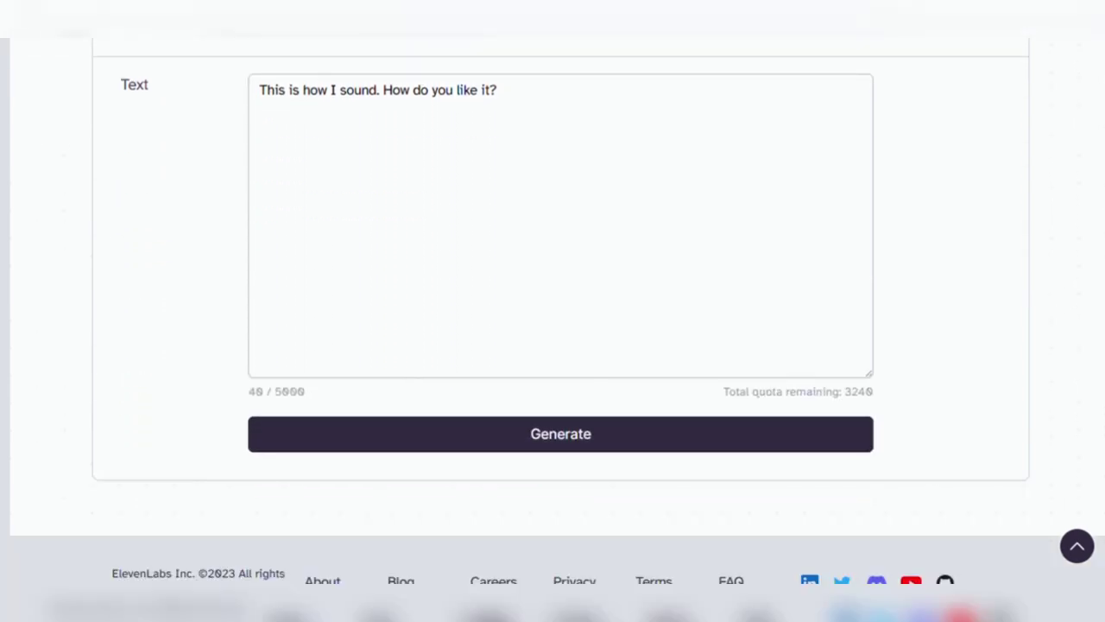
pyautogui.scroll(-1, 922, 356)
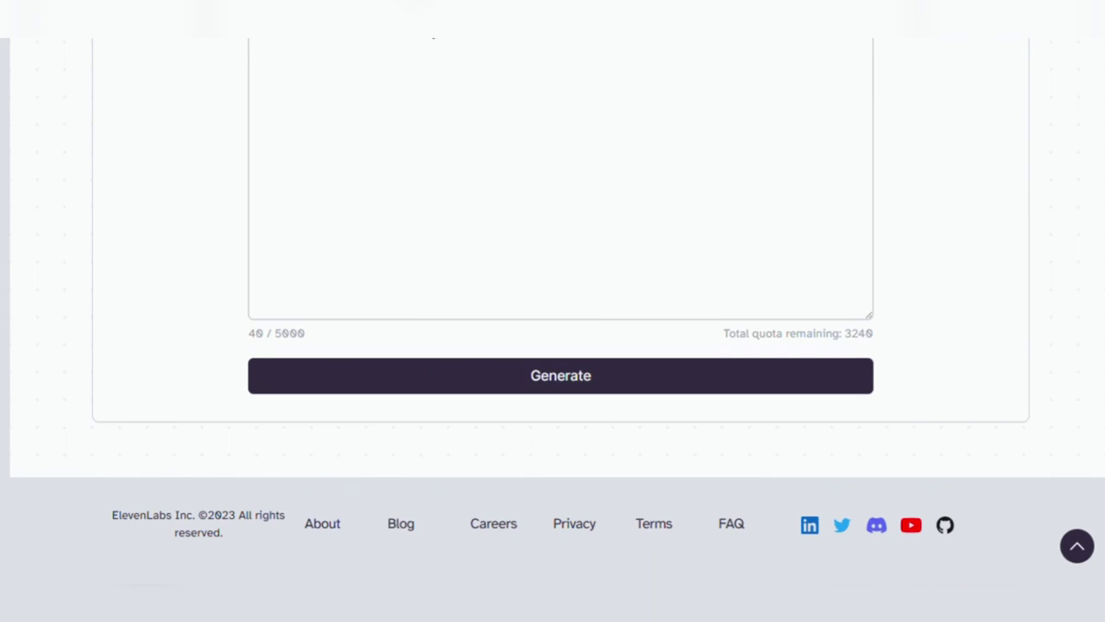
pyautogui.click(618, 388)
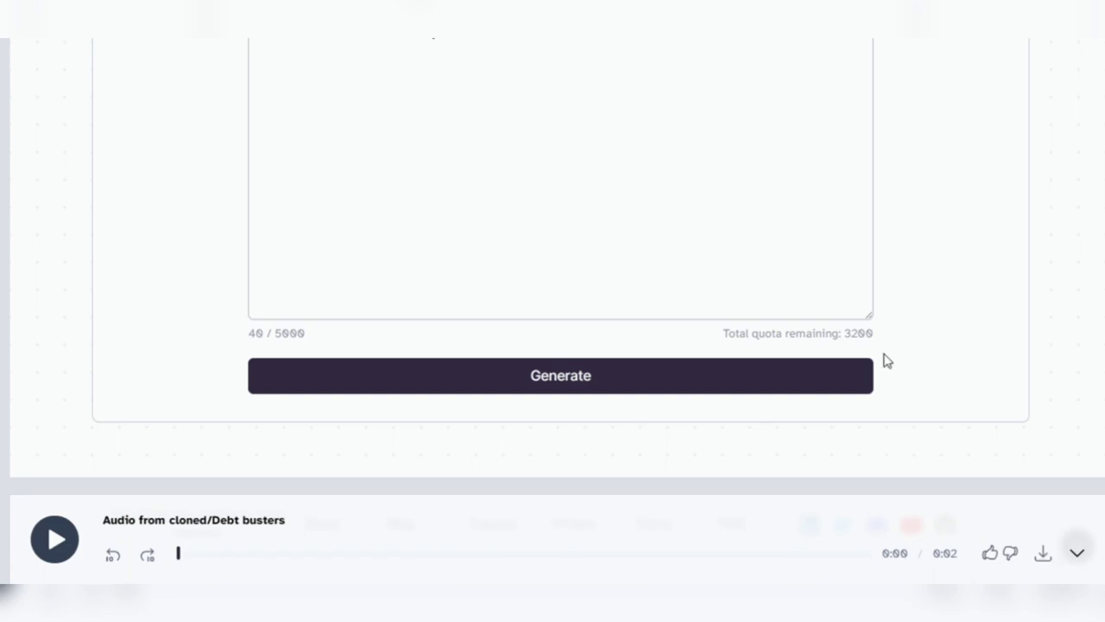
# Step: Browse the History samples down to the Page 1 footer, then return to Speech Synthesis
pyautogui.scroll(6, 877, 339)
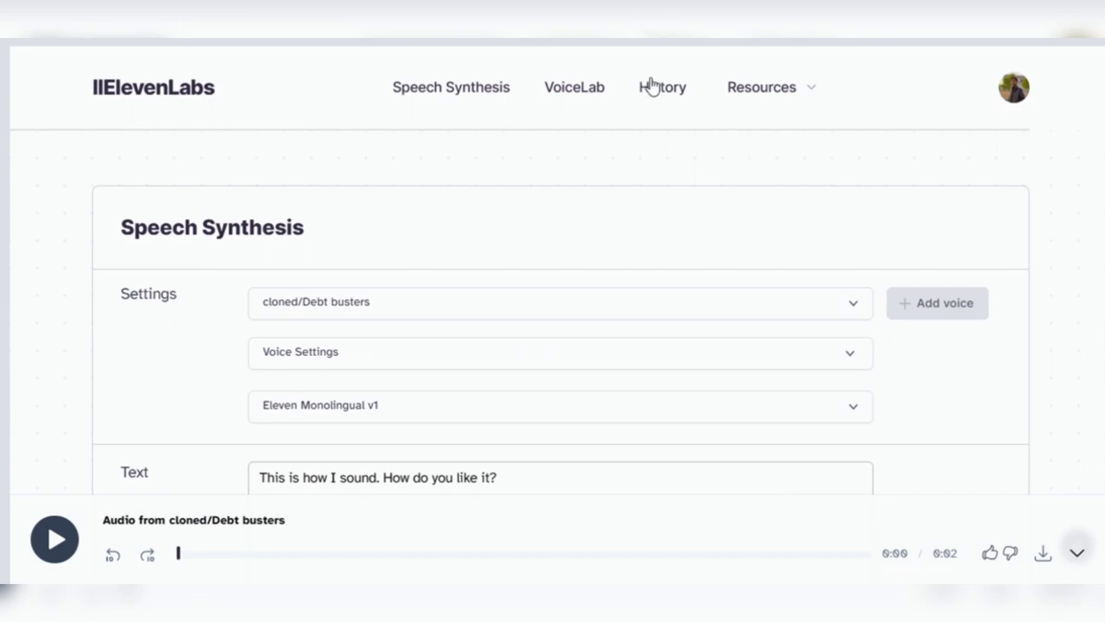
pyautogui.click(650, 86)
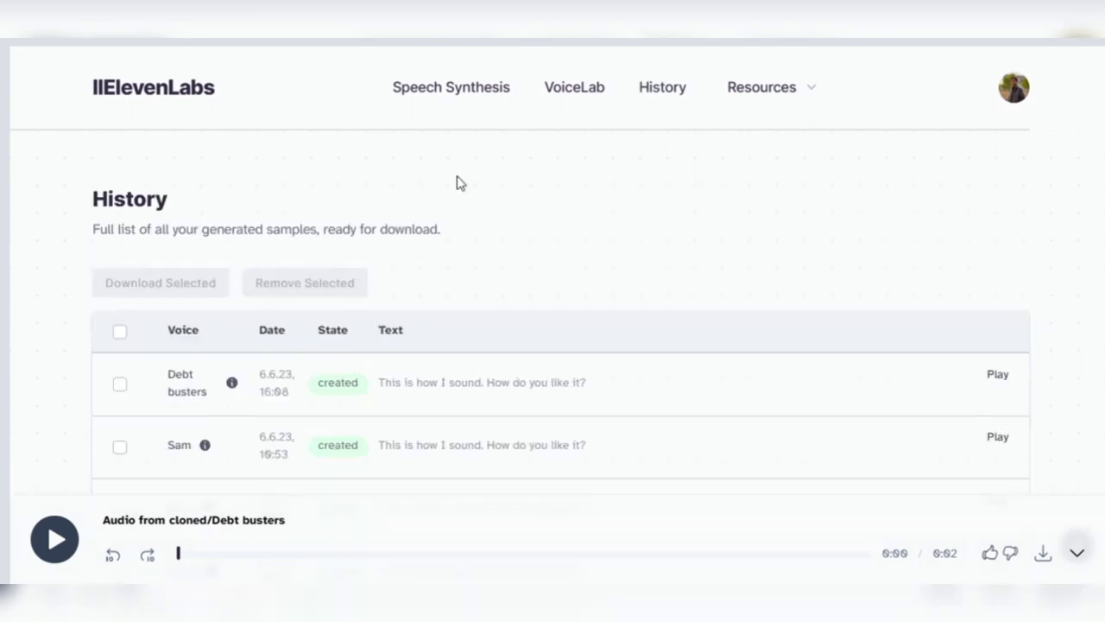
pyautogui.scroll(-4, 591, 318)
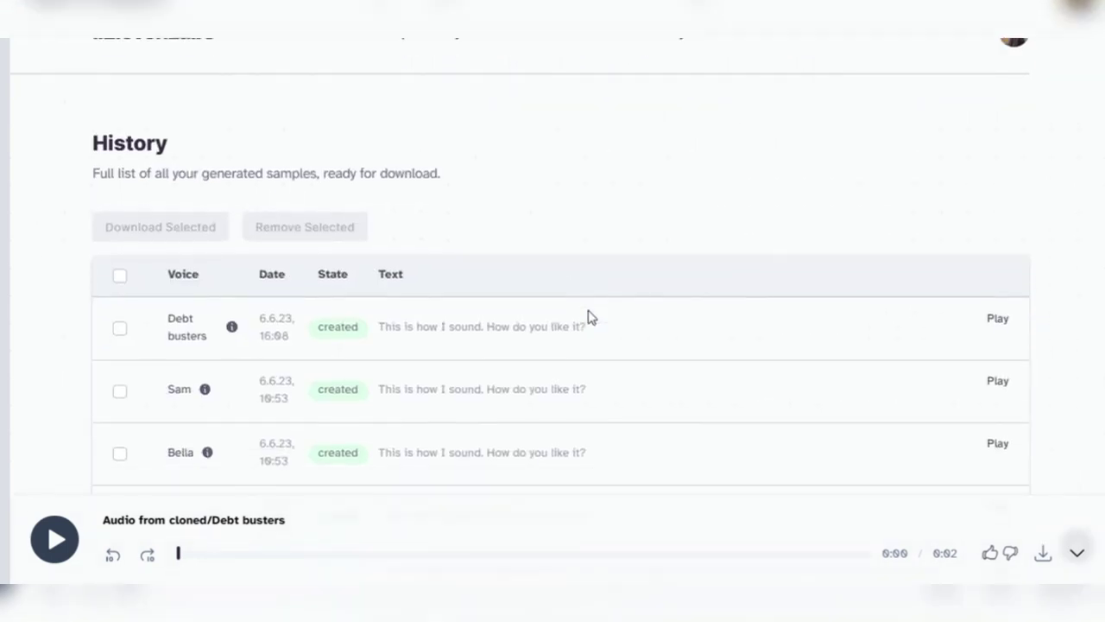
pyautogui.scroll(-5, 591, 318)
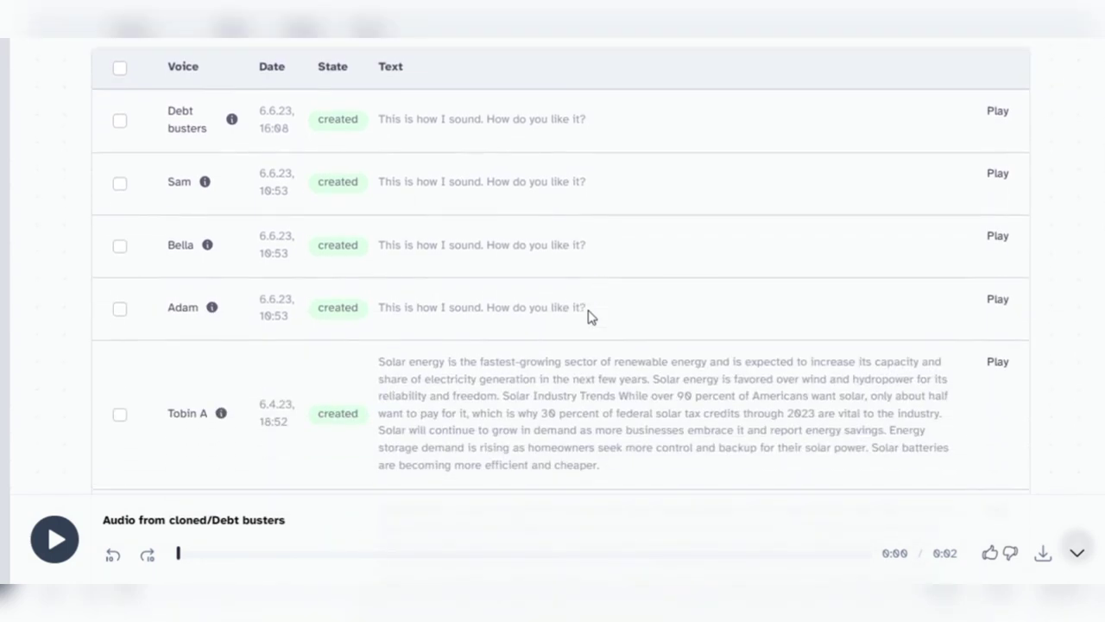
pyautogui.scroll(-4, 591, 318)
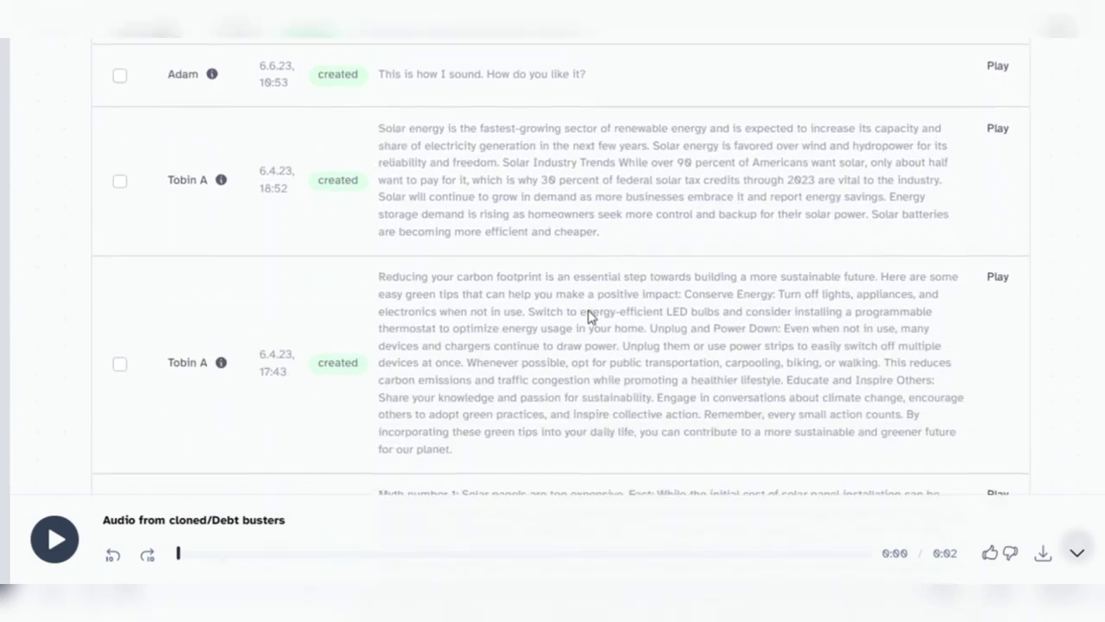
pyautogui.scroll(-5, 588, 316)
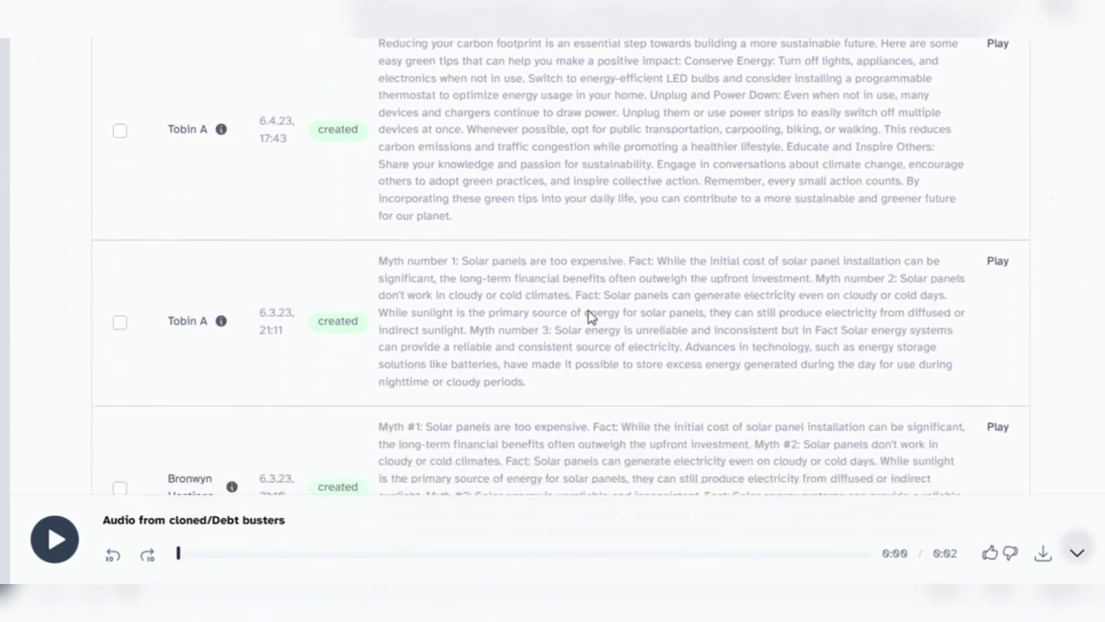
pyautogui.scroll(-3, 588, 316)
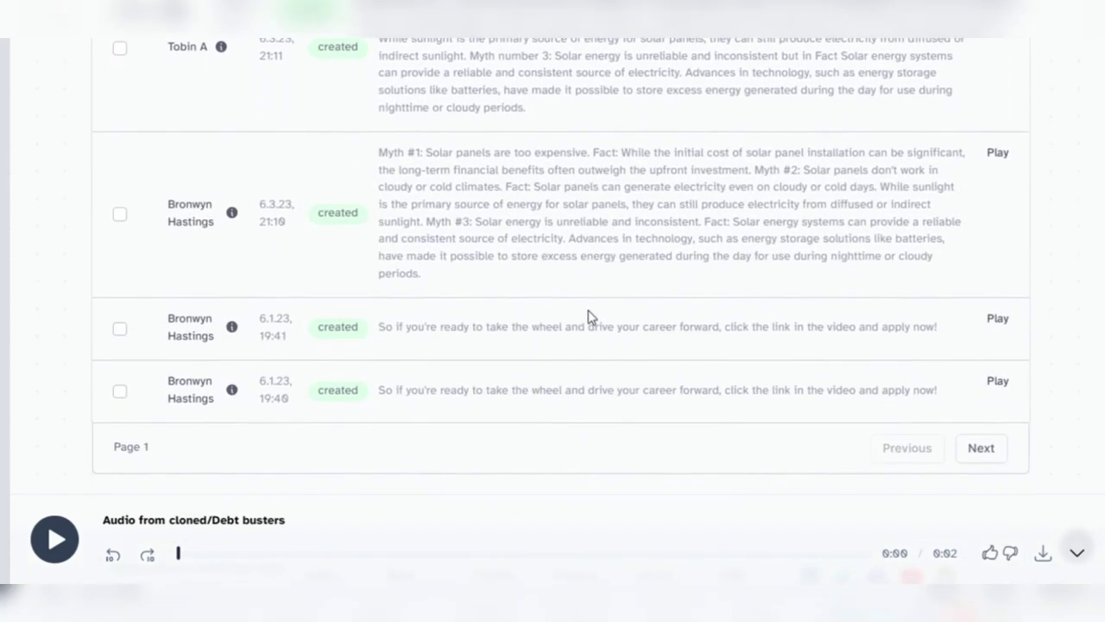
pyautogui.scroll(2, 588, 316)
pyautogui.scroll(12, 588, 313)
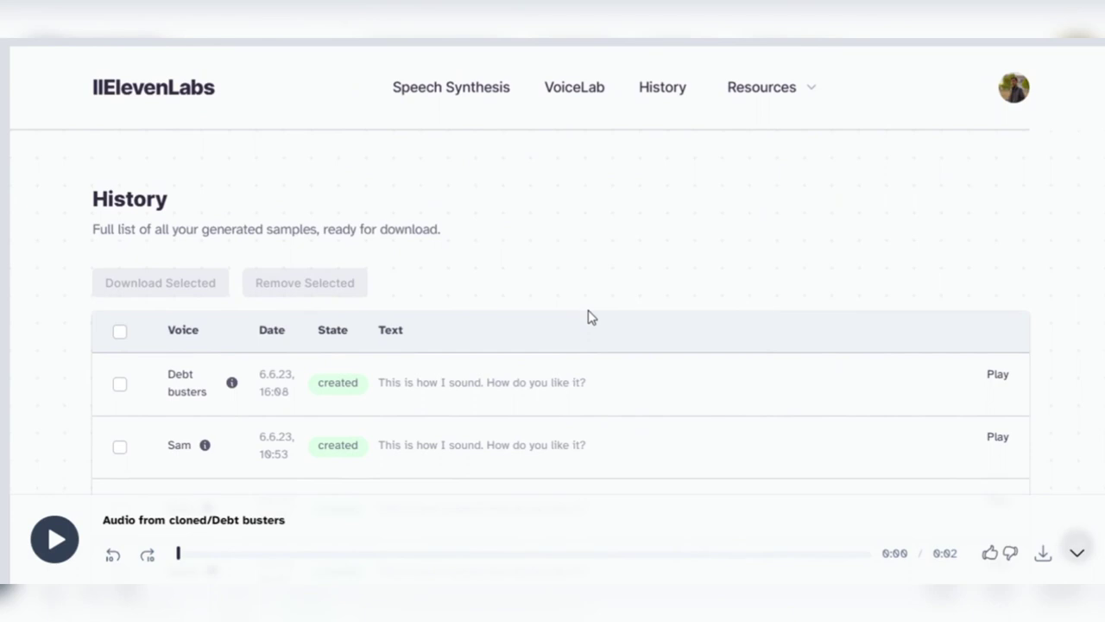
pyautogui.click(497, 100)
# Step: Scroll down the Speech Synthesis page on the way to the pricing plans
pyautogui.scroll(-6, 778, 307)
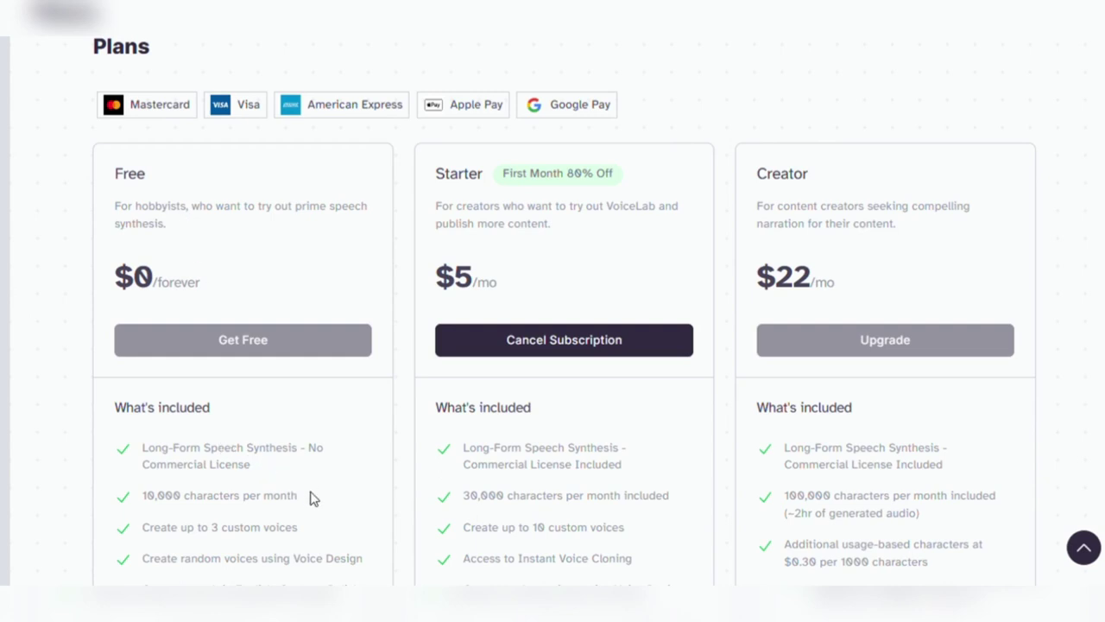
# Step: Scroll past the Free, Starter and Creator features to the Independent Publisher, Growing Business and Enterprise cards
pyautogui.scroll(-1, 312, 505)
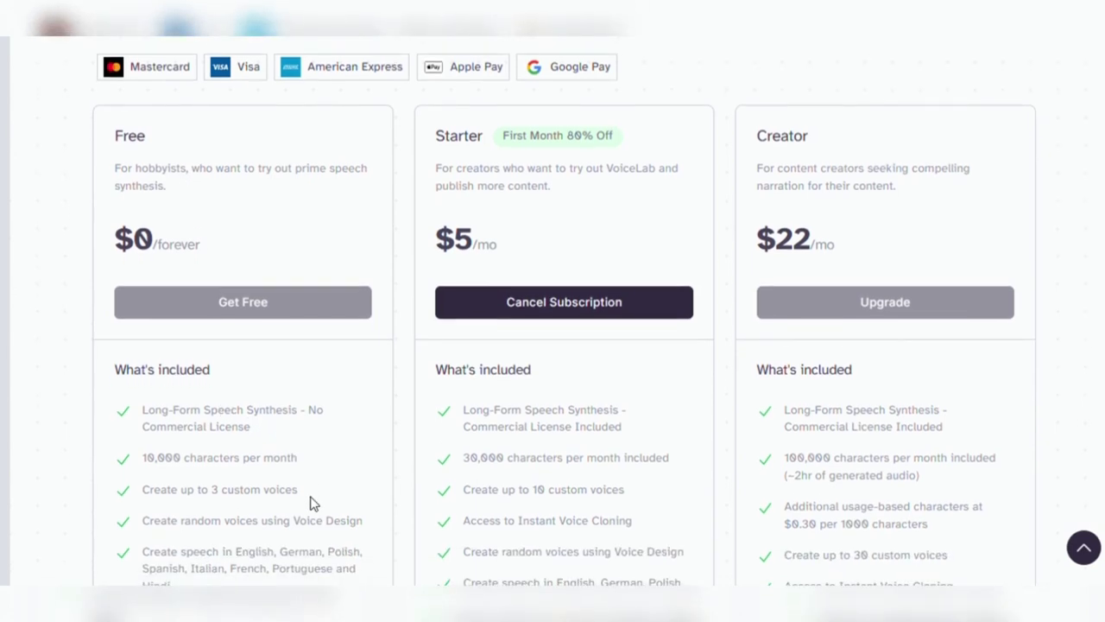
pyautogui.scroll(-3, 313, 505)
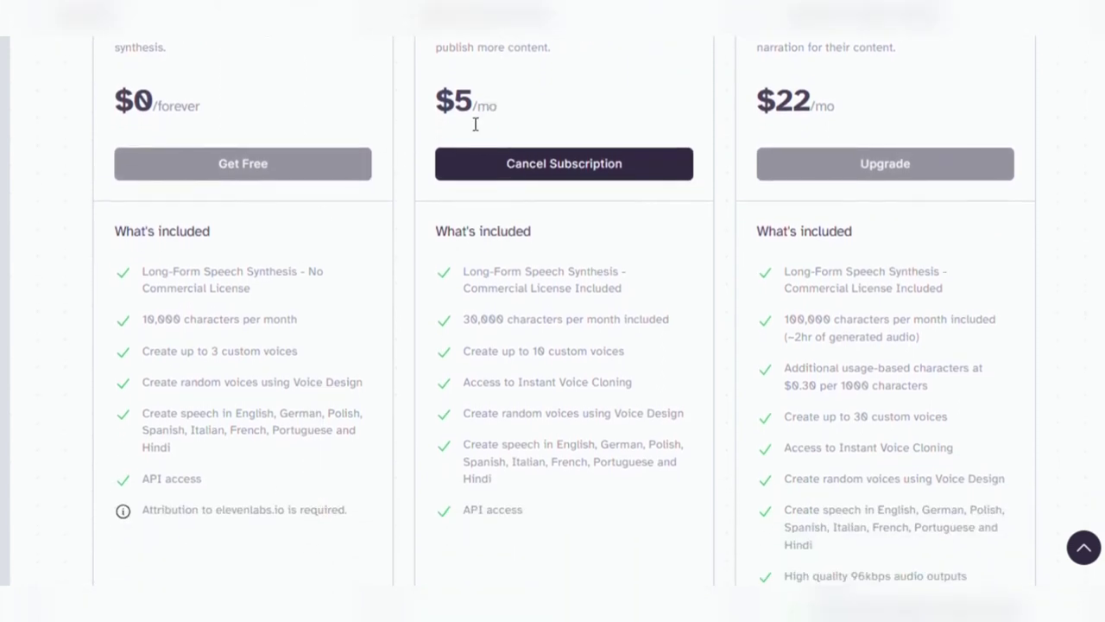
pyautogui.scroll(2, 475, 125)
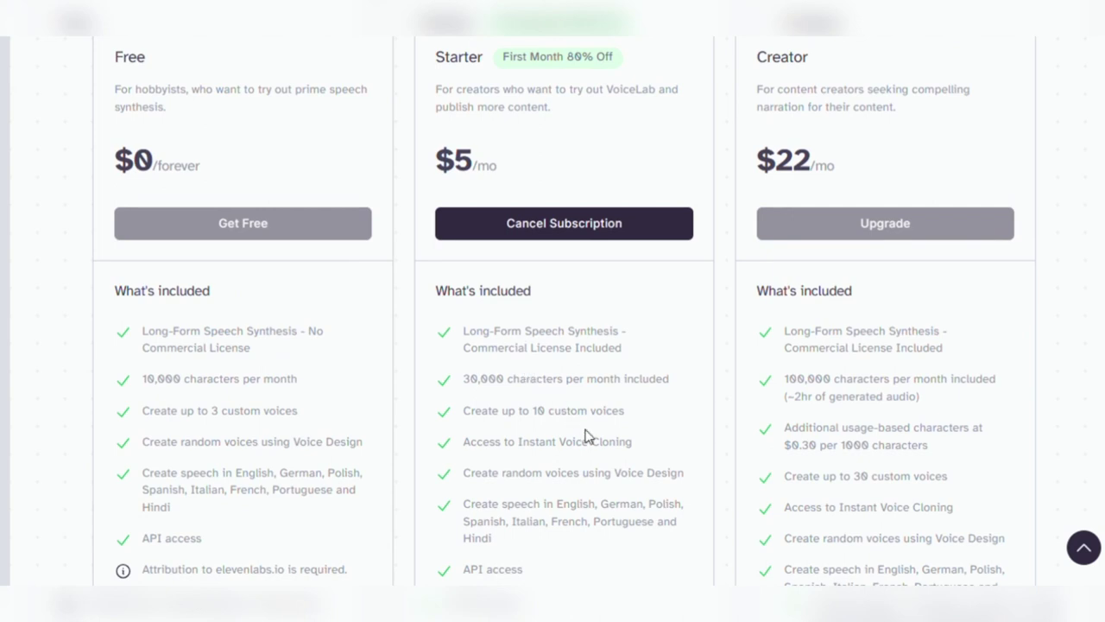
pyautogui.scroll(-3, 596, 467)
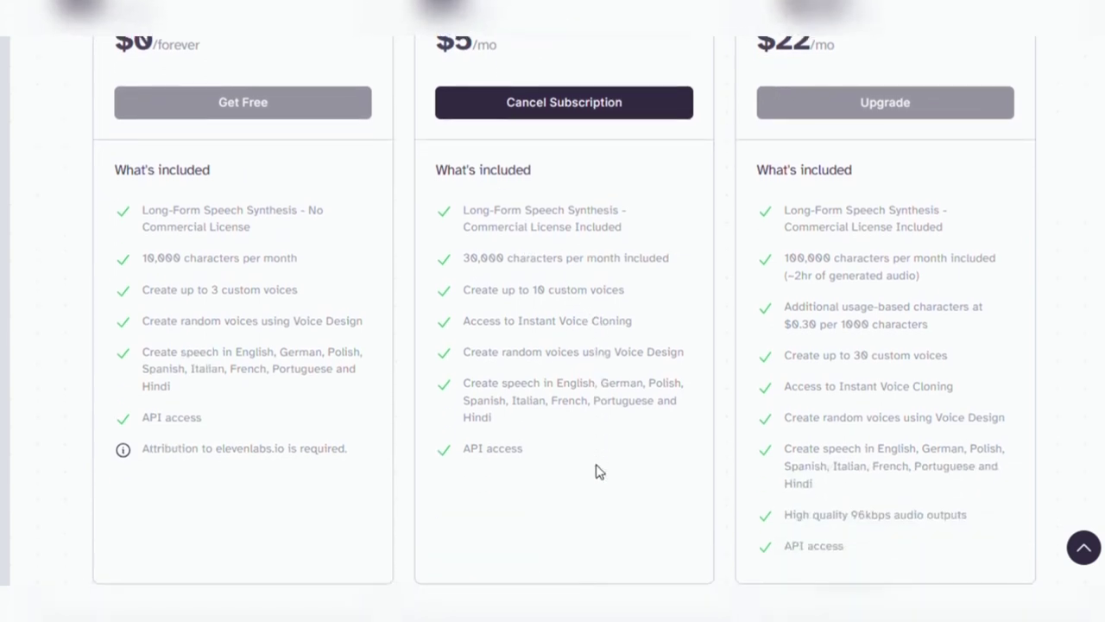
pyautogui.scroll(1, 597, 471)
pyautogui.scroll(1, 600, 471)
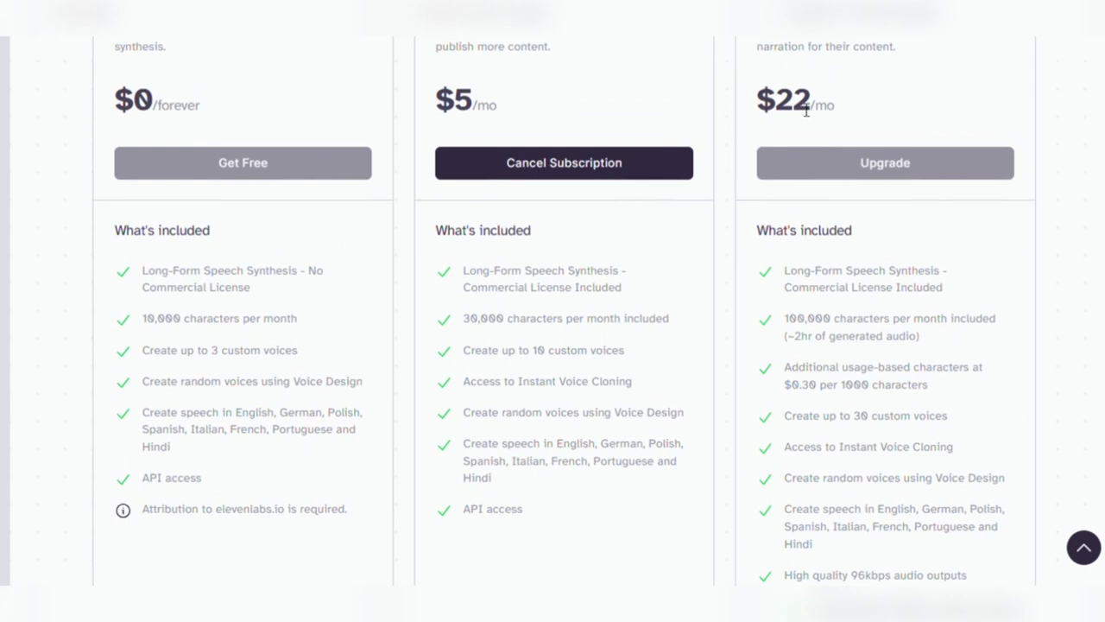
pyautogui.scroll(1, 807, 109)
pyautogui.scroll(-2, 806, 109)
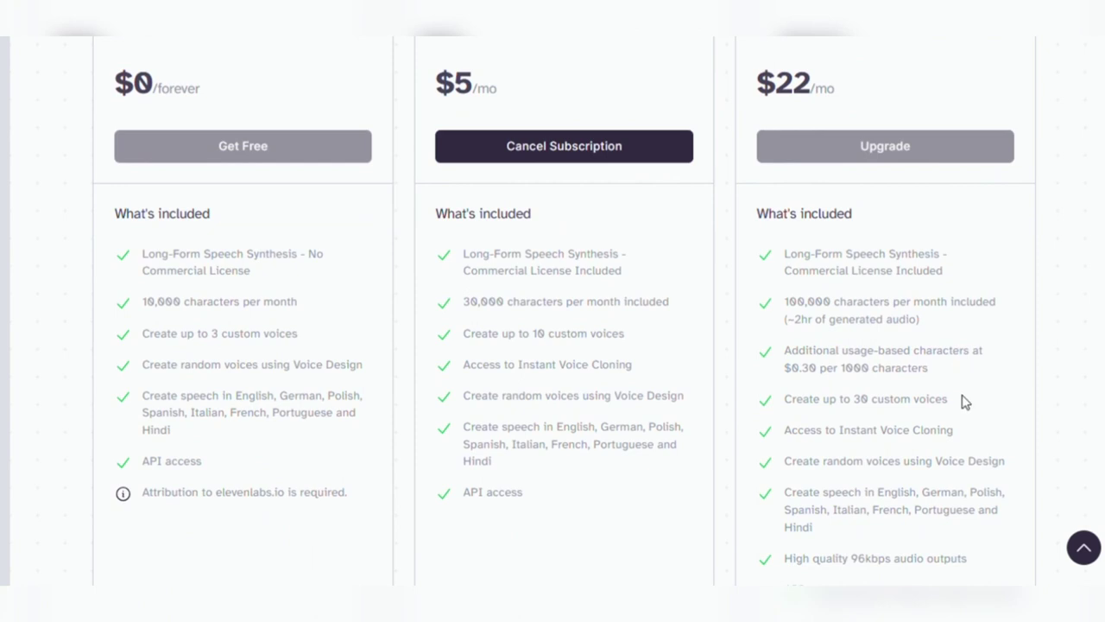
pyautogui.scroll(-6, 966, 402)
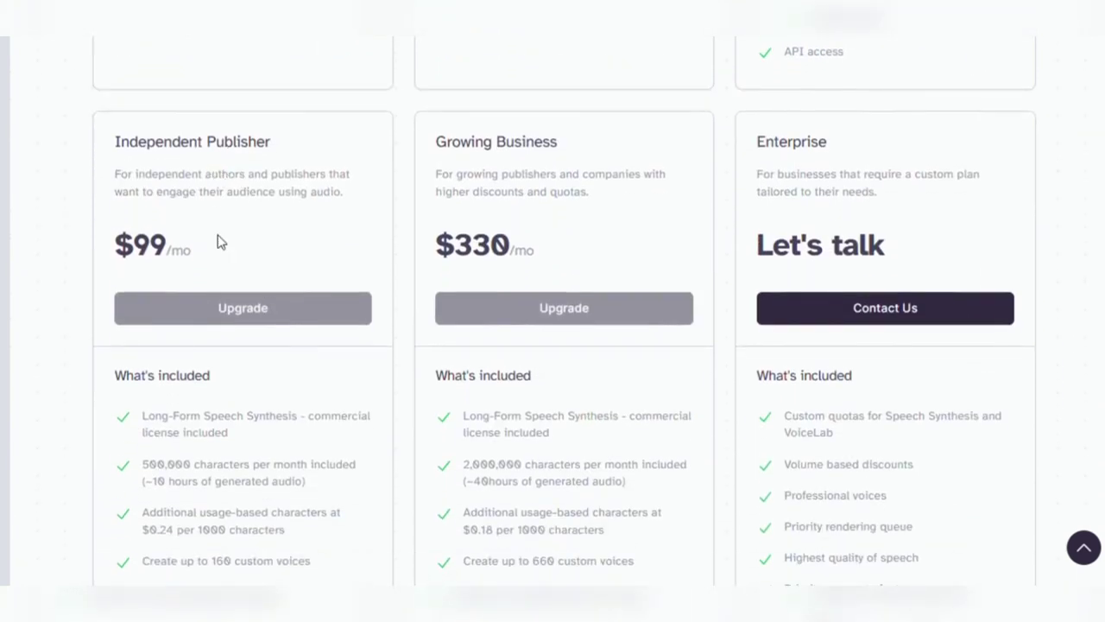
# Step: Scroll down past the higher-tier plans to the Pricing FAQ, then back up to the Plans heading
pyautogui.scroll(-1, 217, 250)
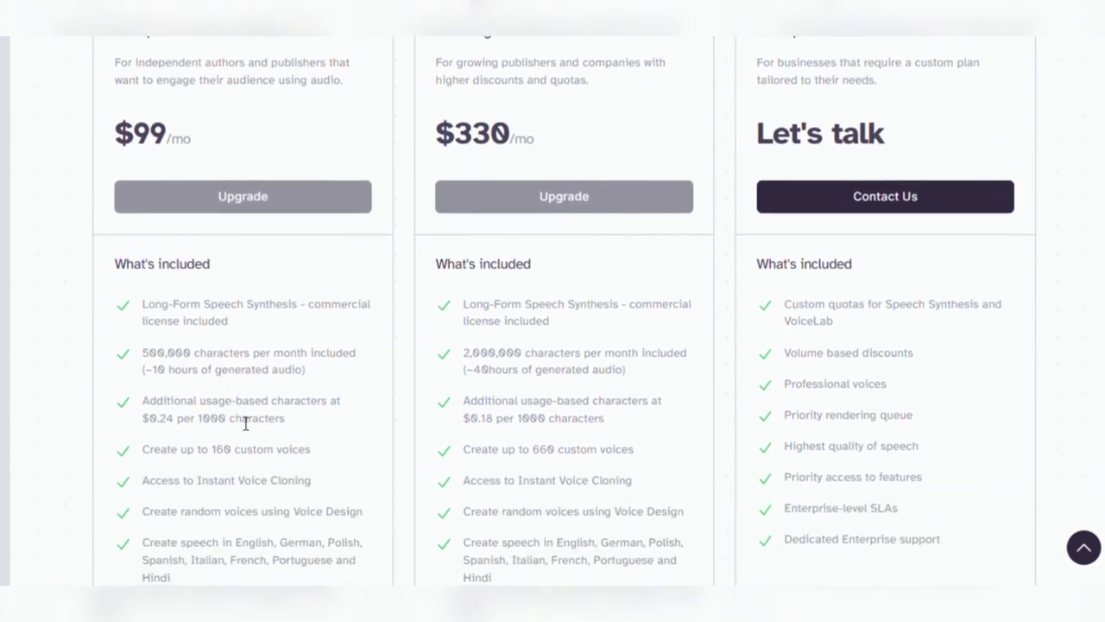
pyautogui.scroll(-1, 246, 448)
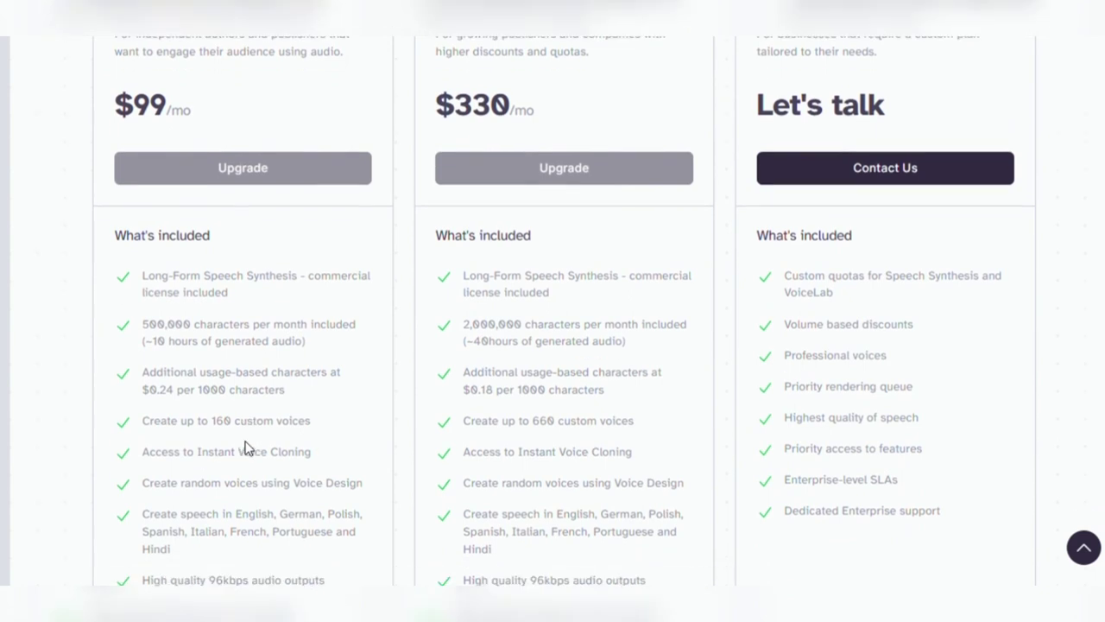
pyautogui.scroll(1, 245, 448)
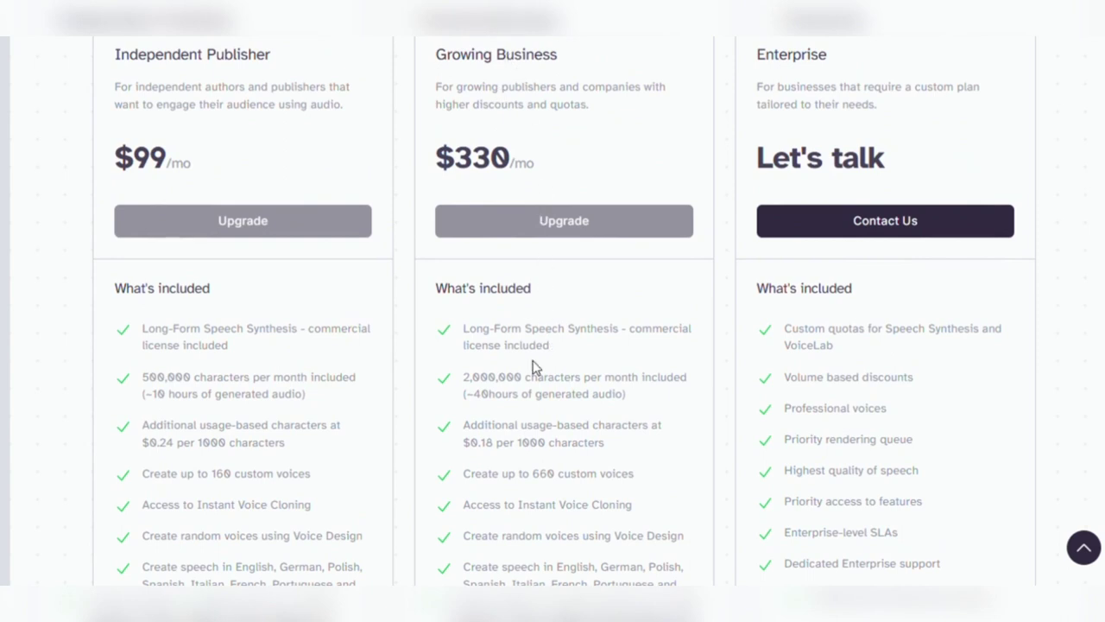
pyautogui.scroll(-1, 525, 392)
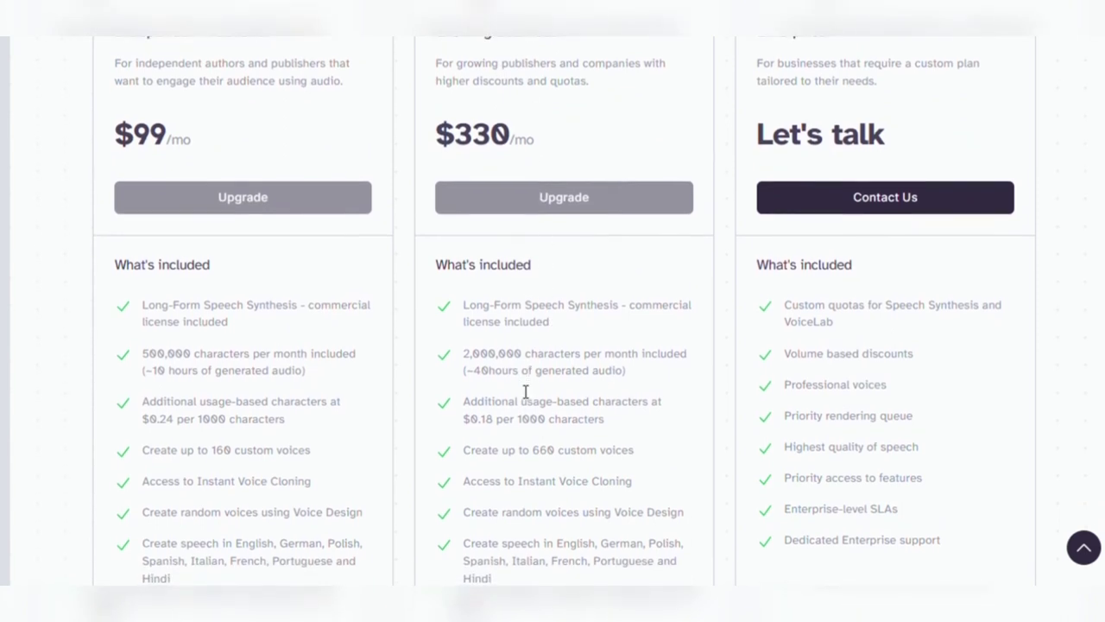
pyautogui.scroll(-2, 525, 392)
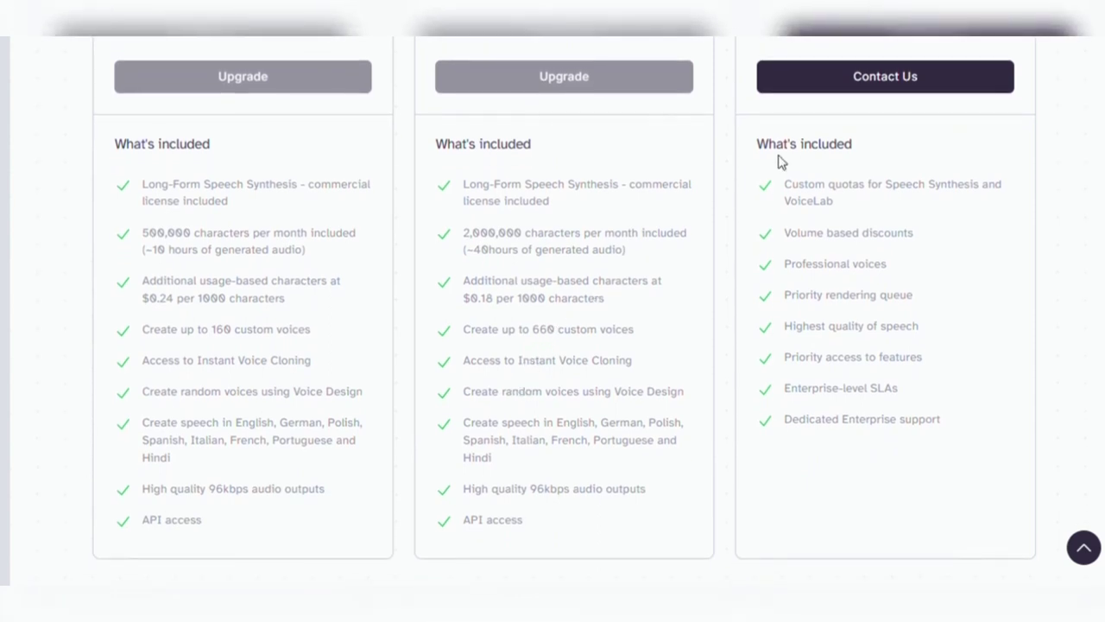
pyautogui.scroll(3, 803, 156)
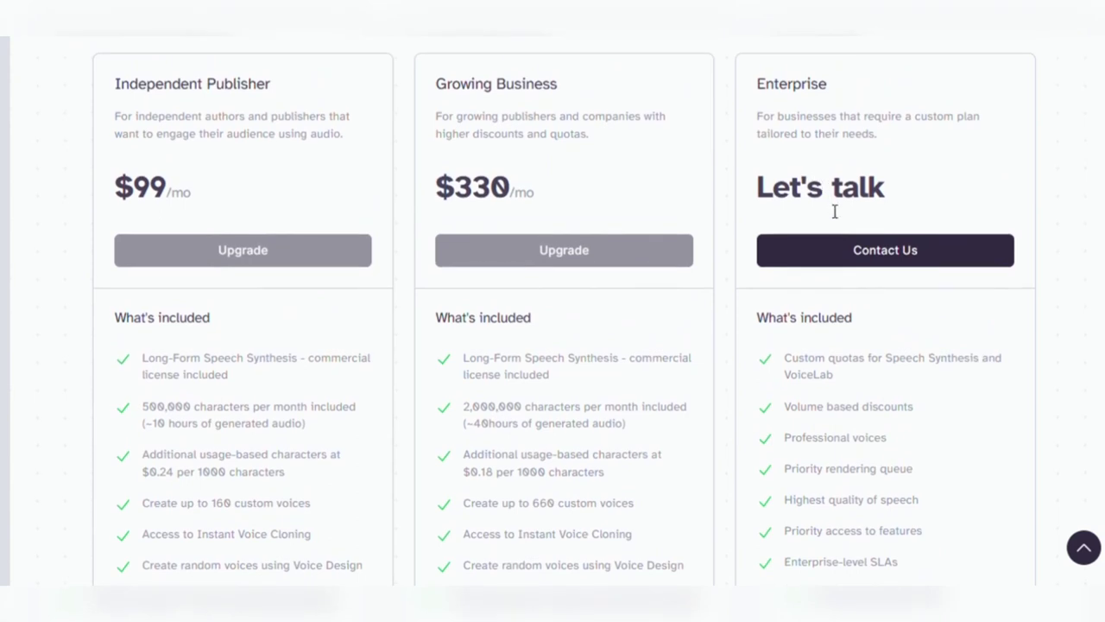
pyautogui.scroll(-5, 832, 225)
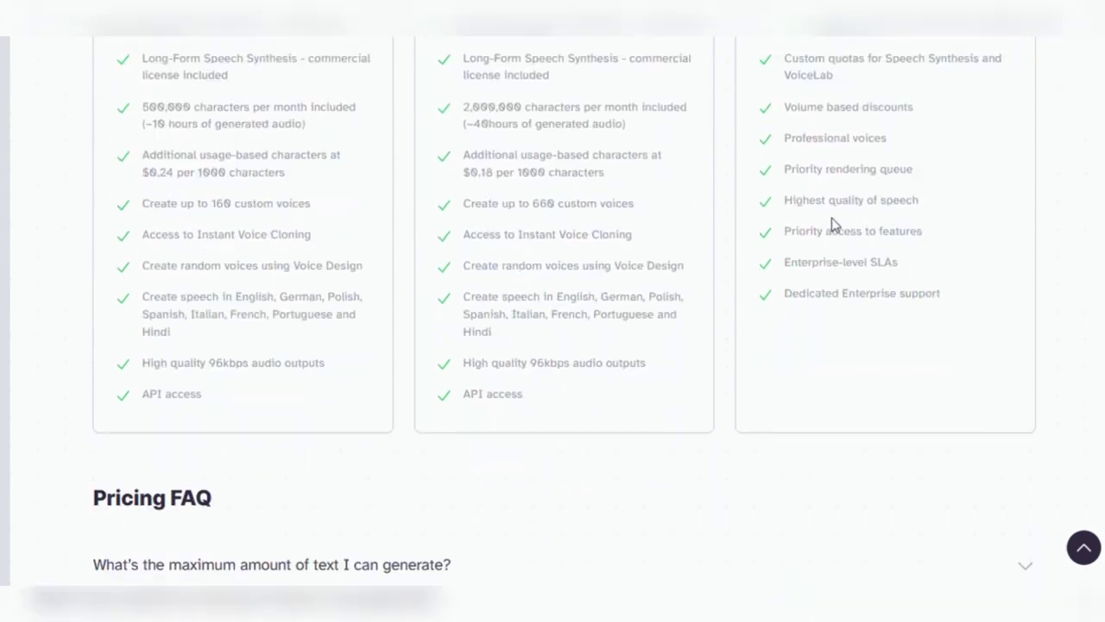
pyautogui.scroll(6, 831, 224)
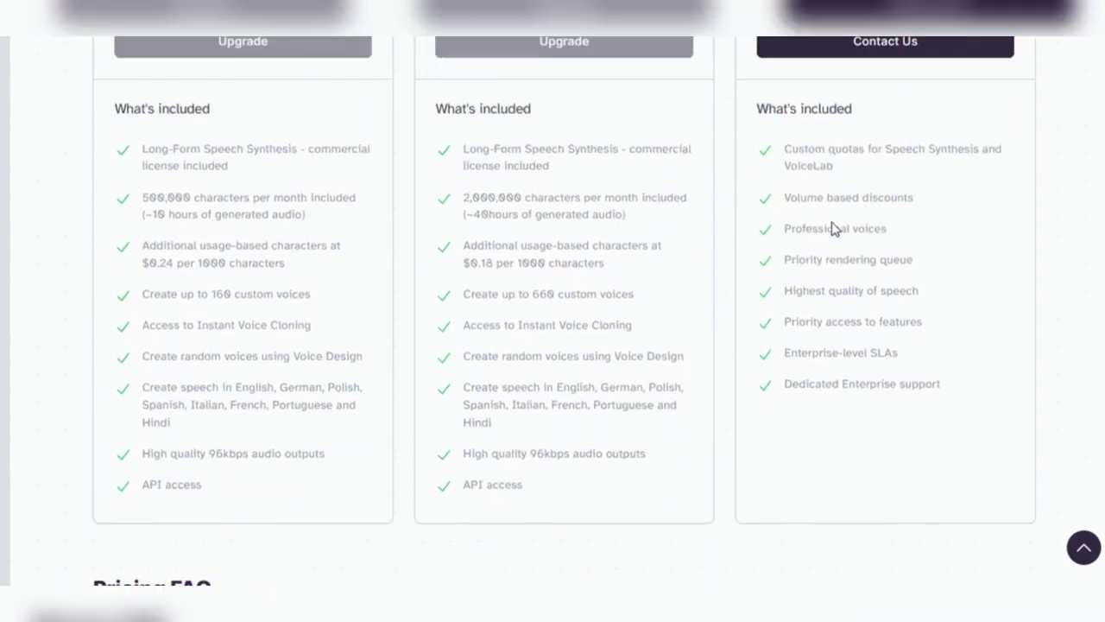
pyautogui.scroll(6, 831, 229)
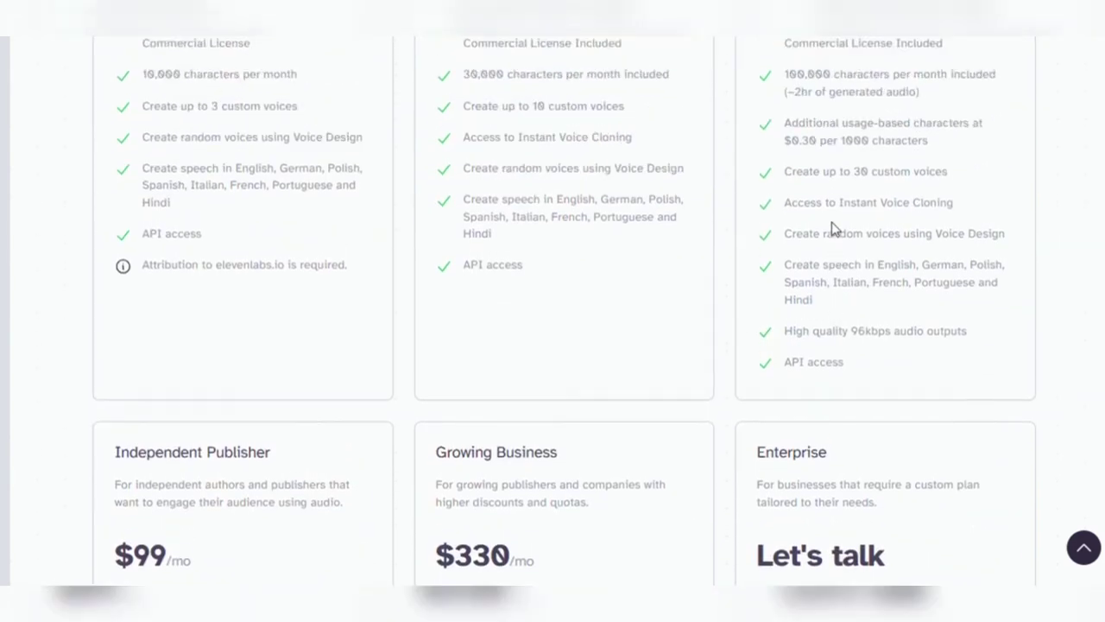
pyautogui.scroll(1, 831, 226)
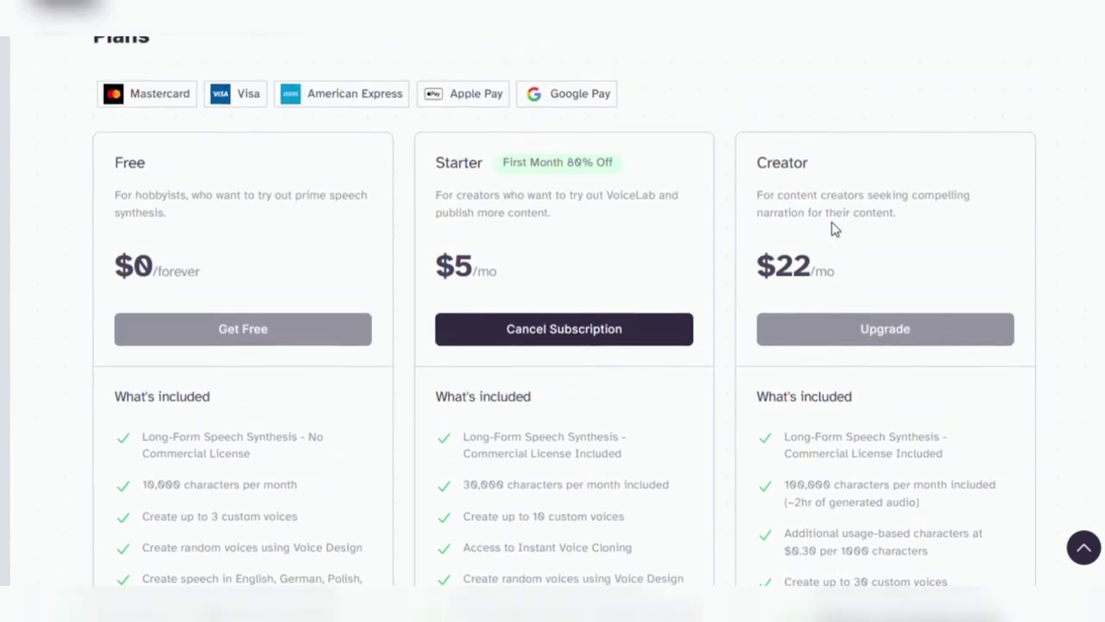
pyautogui.scroll(1, 832, 226)
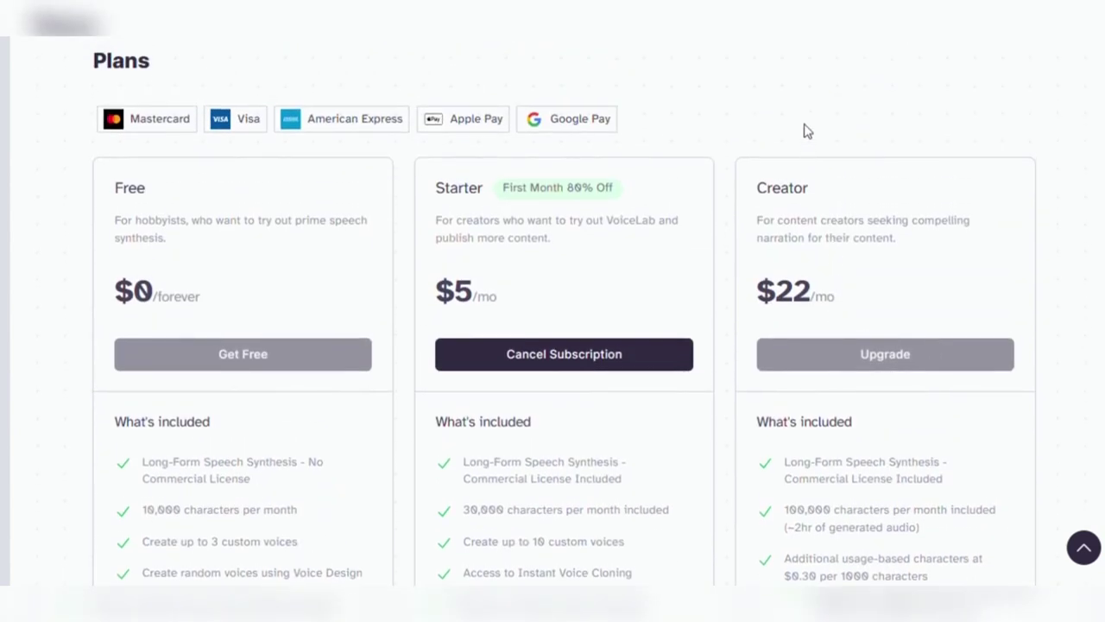